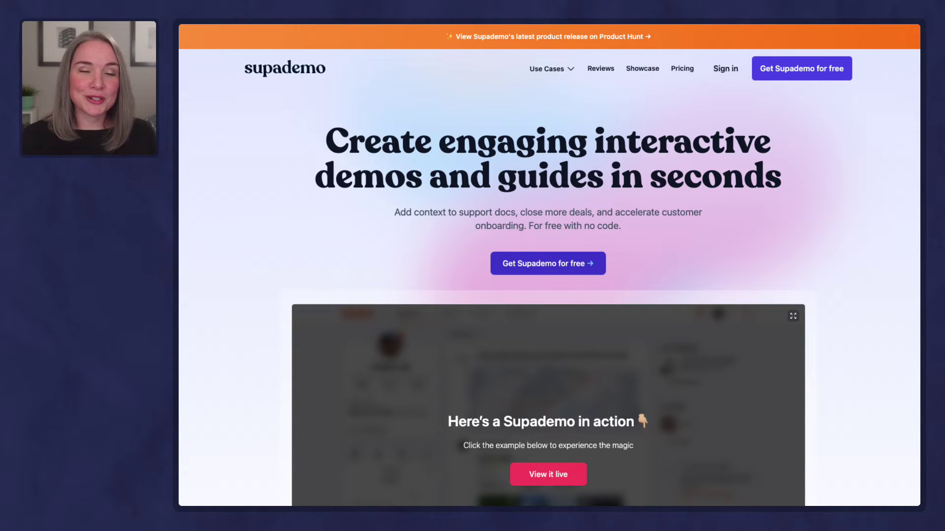
Go through the Pricing page to open the Supademo Example with Canva Live demo
click(681, 70)
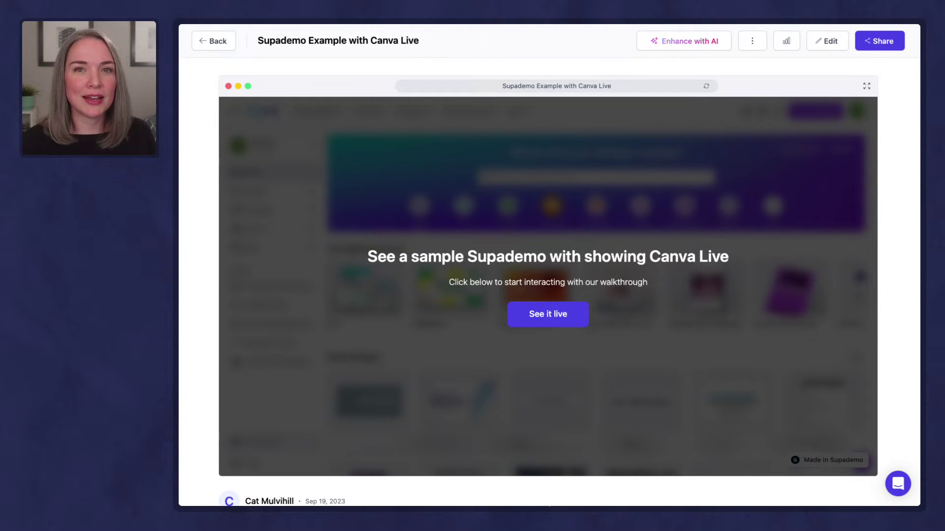
Start the Canva Live demo and step through to applying the Pitch Deck template
click(550, 322)
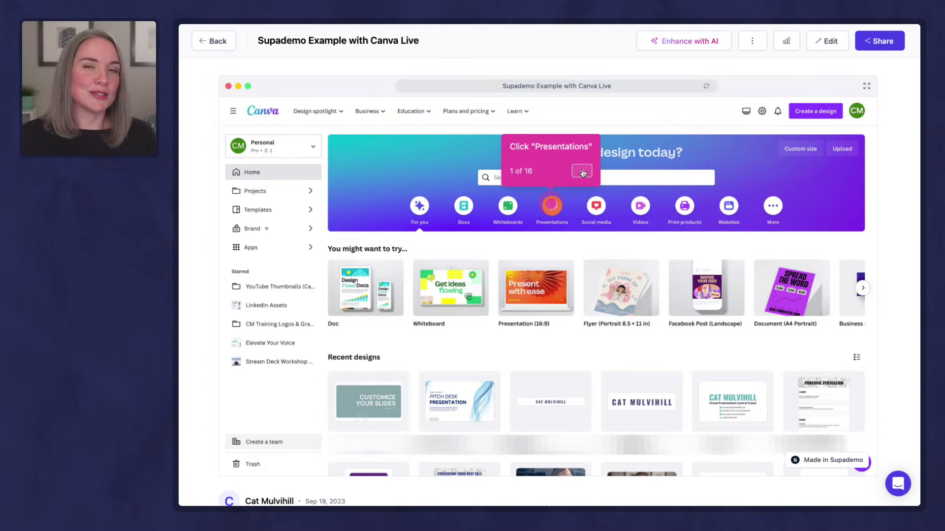
click(582, 171)
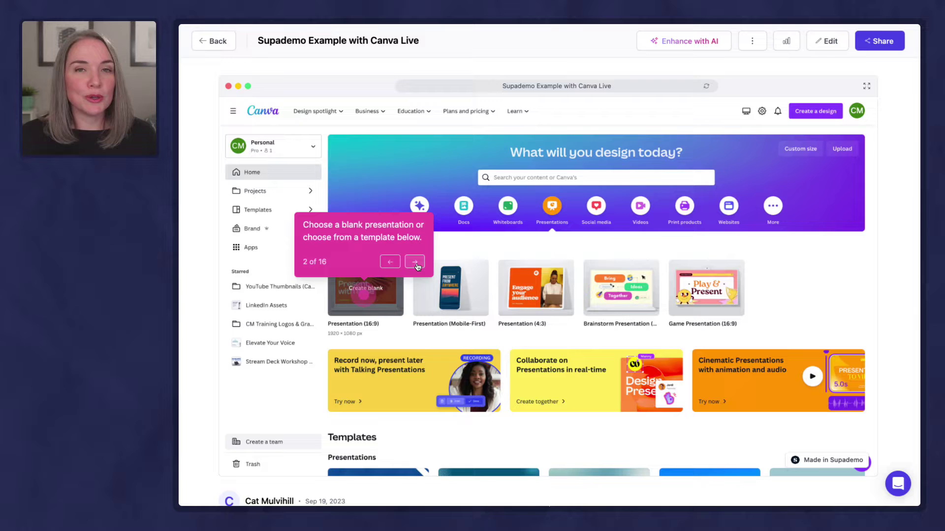
click(416, 263)
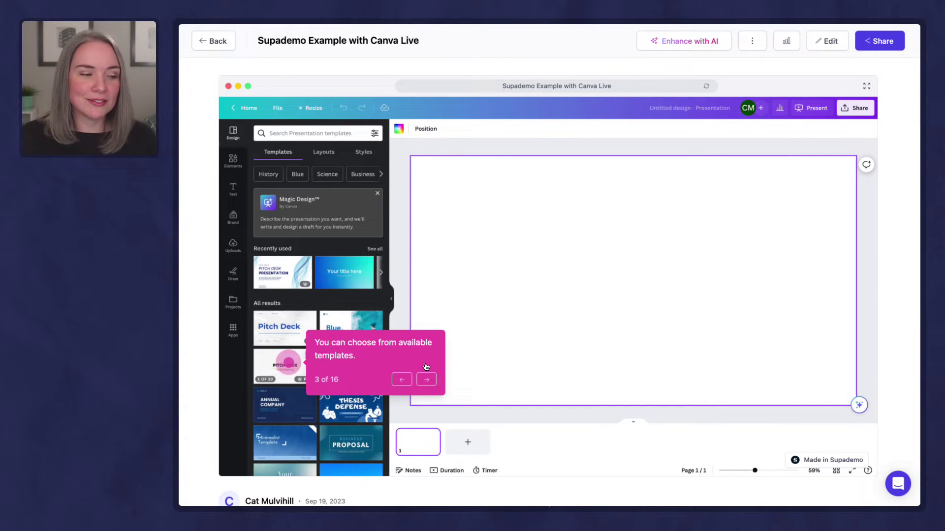
click(424, 380)
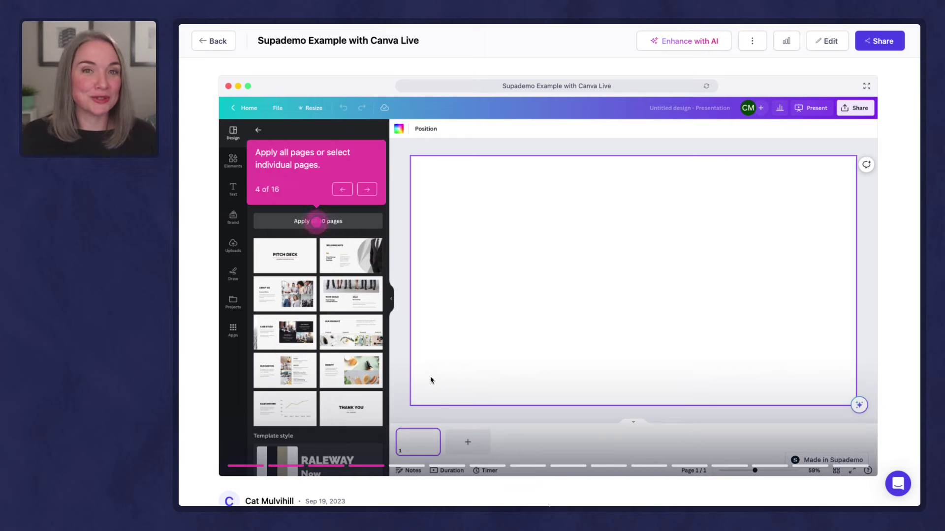
click(367, 189)
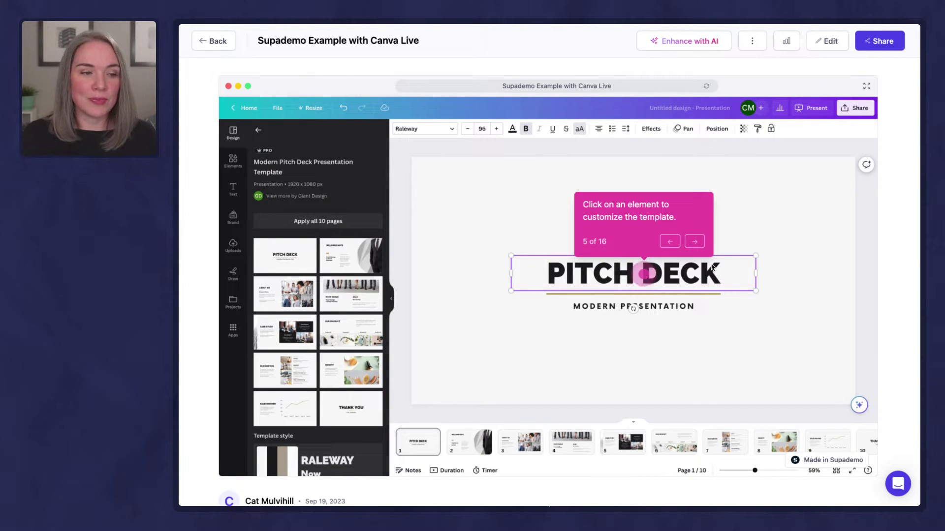
Advance past the MAKE IT YOUR OWN and My Presentation steps and choose Presenter view
click(695, 242)
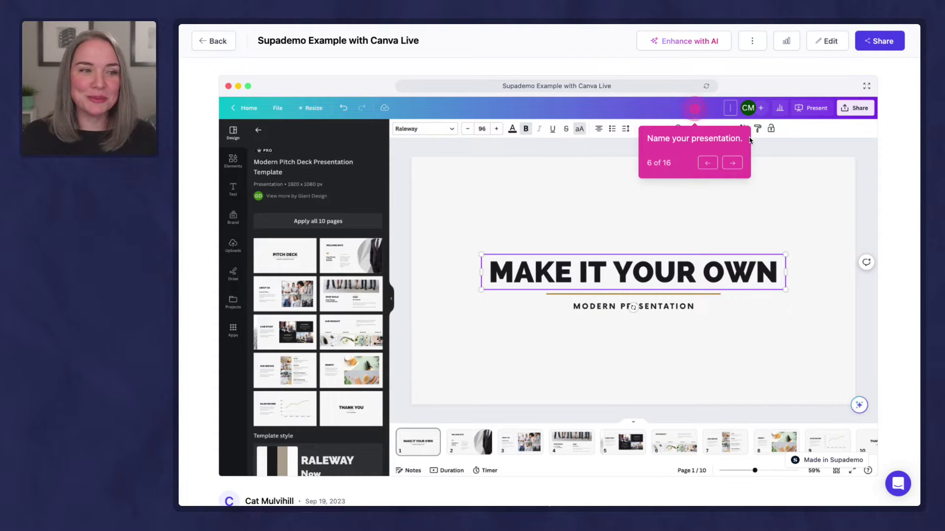
click(733, 164)
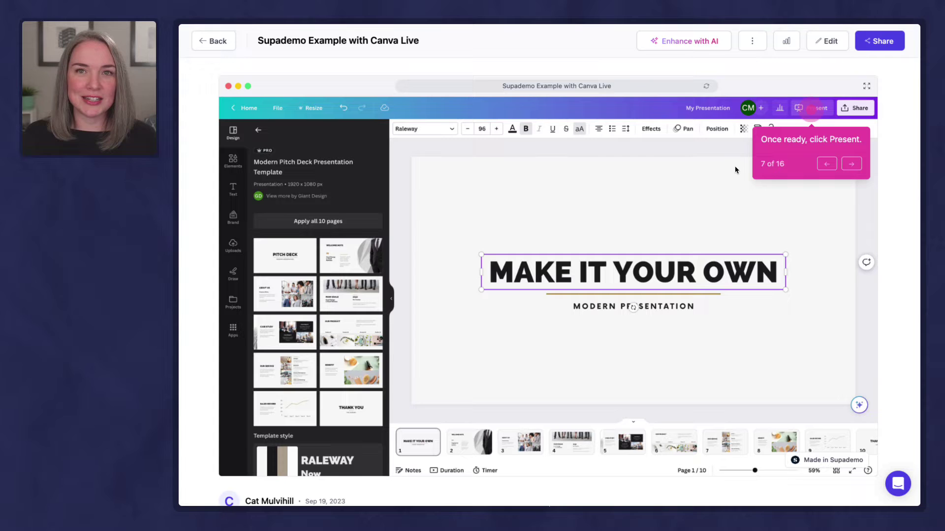
click(852, 166)
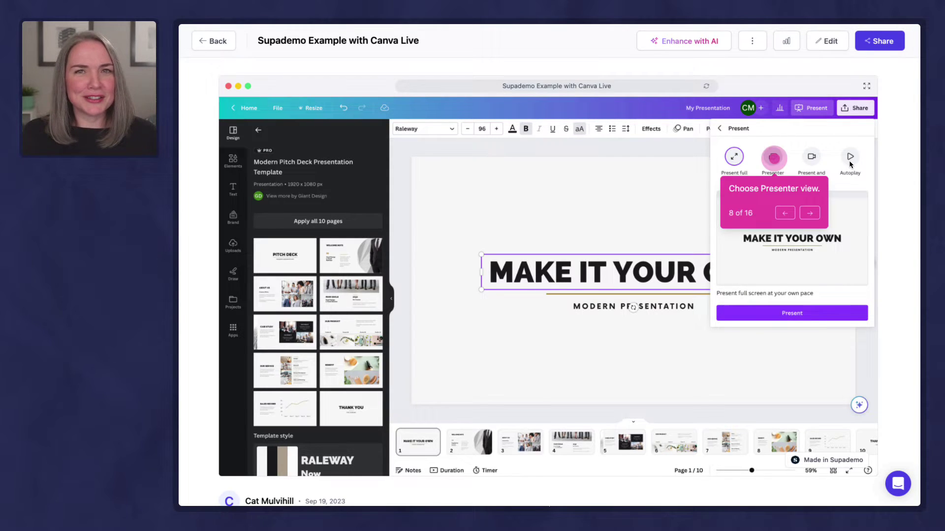
click(814, 216)
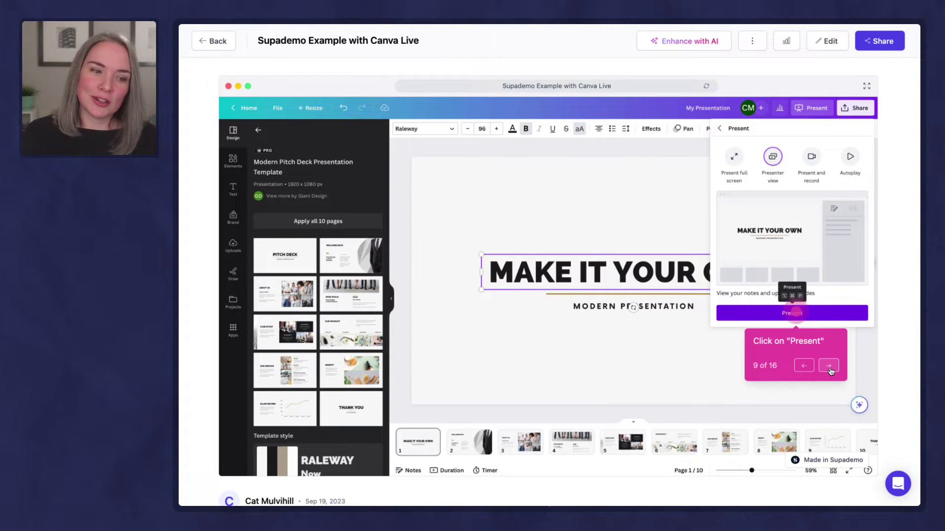
Present in Presenter view, dismiss the Presenter Window message, and start a Canva Live session
click(831, 372)
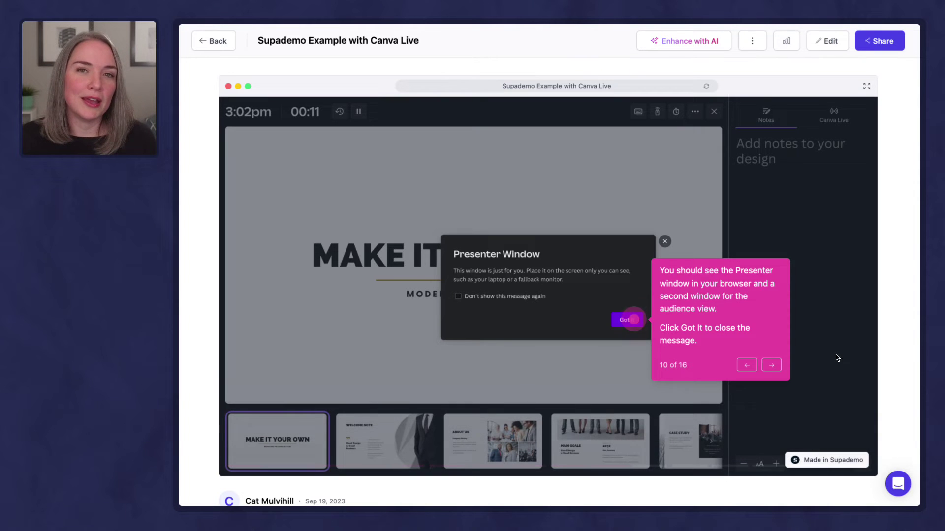
click(772, 366)
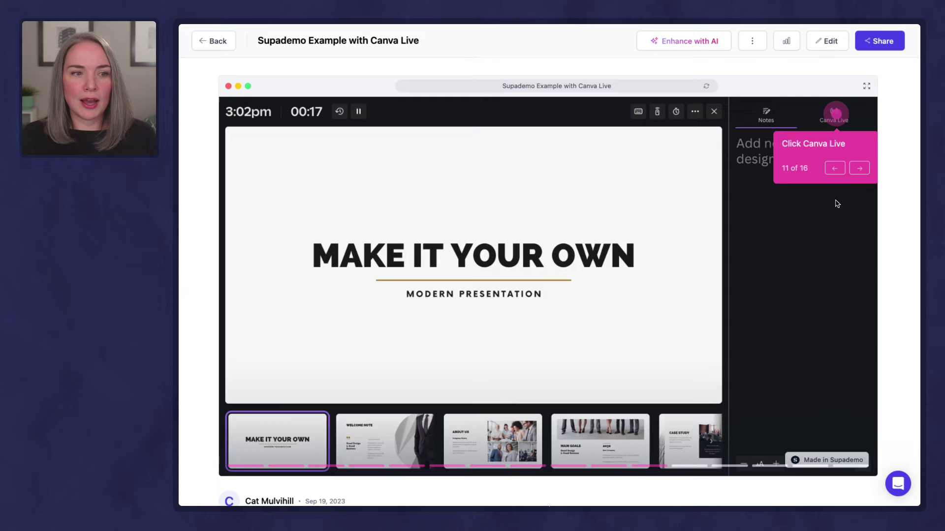
click(860, 170)
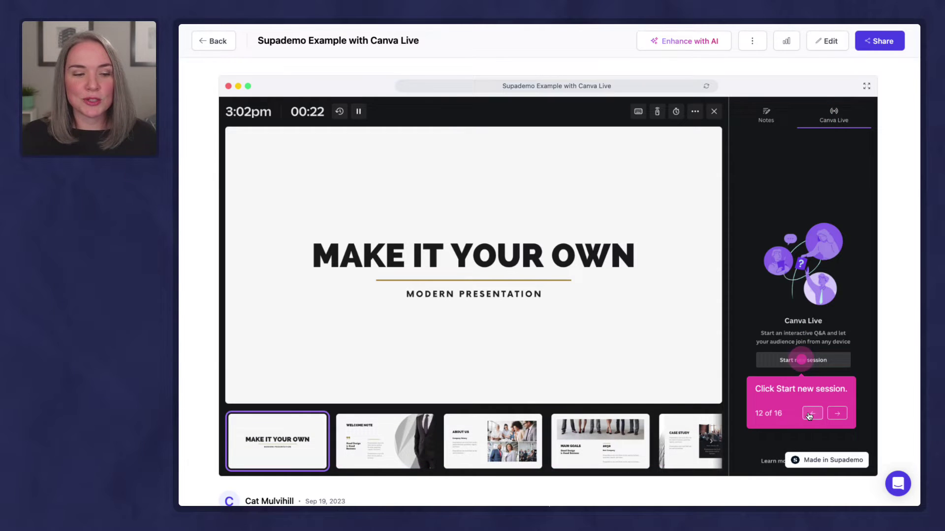
click(838, 415)
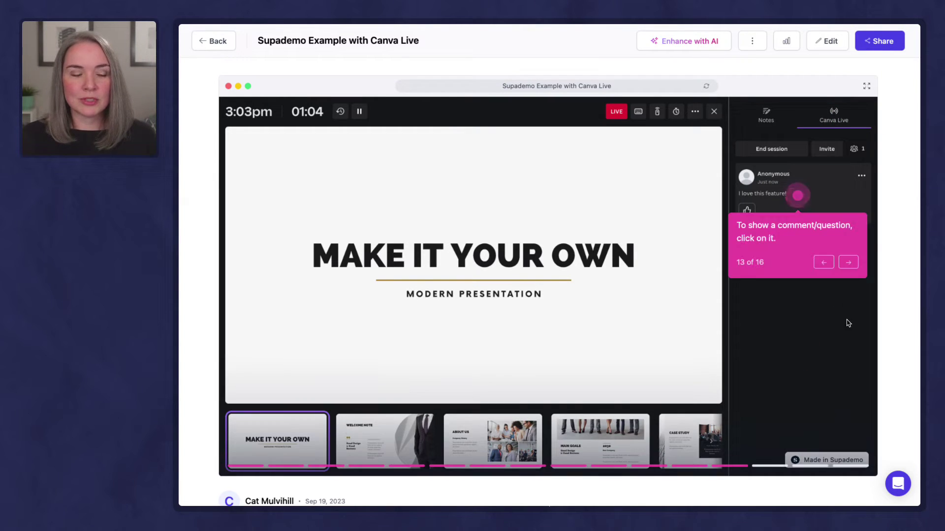
Show then hide the audience comment, end the live session, and exit presentation mode
click(850, 263)
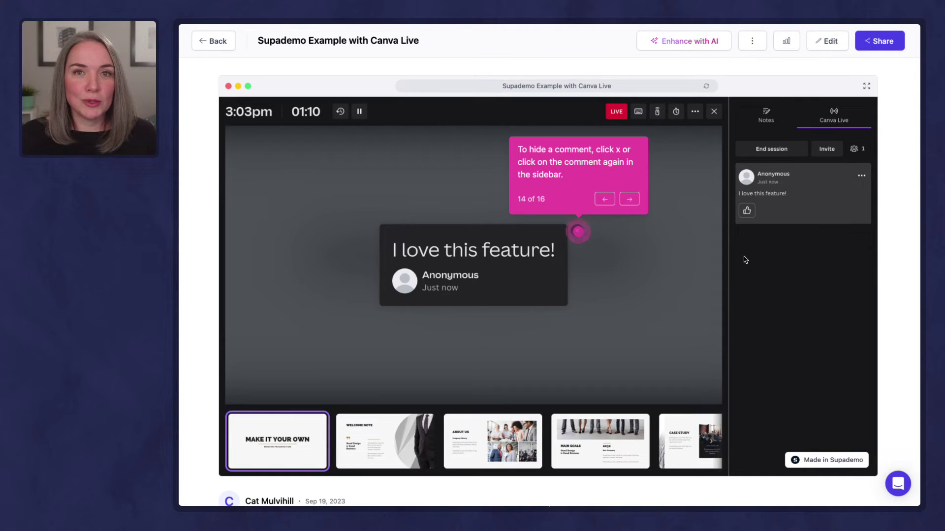
click(630, 198)
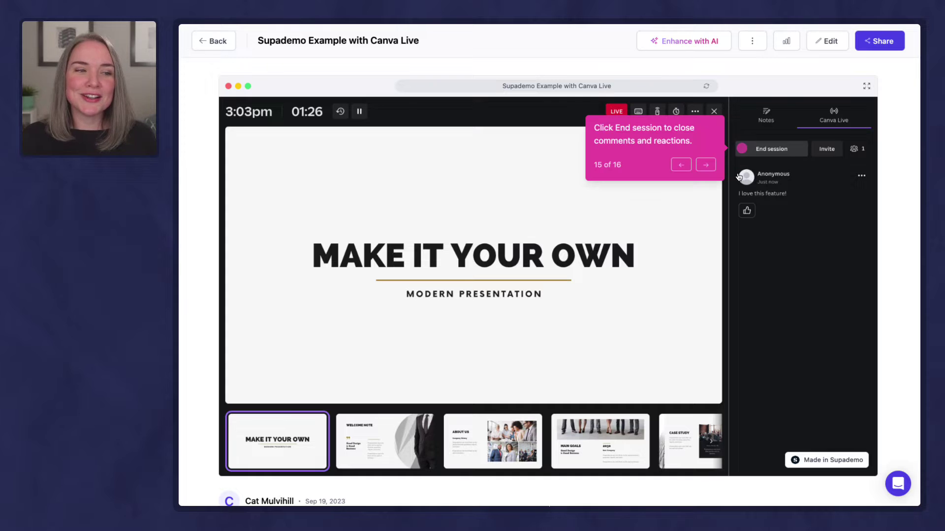
click(711, 169)
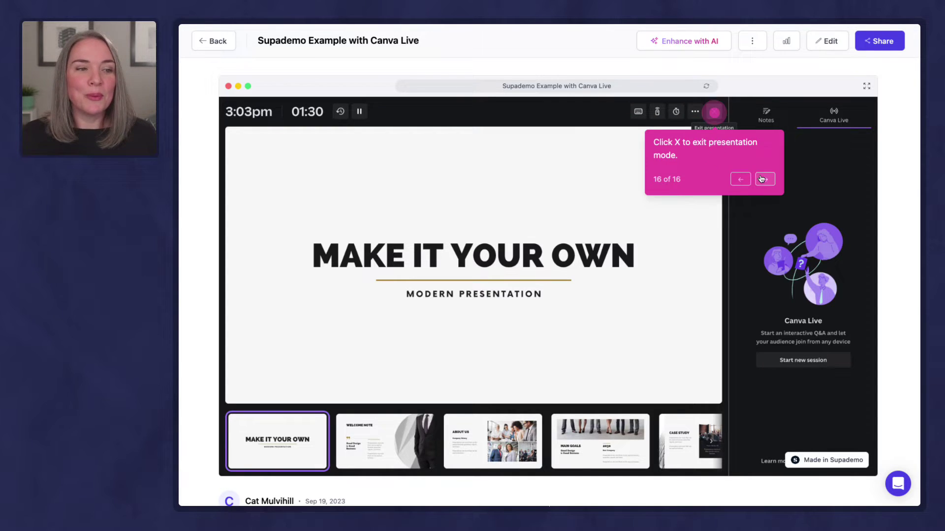
click(765, 180)
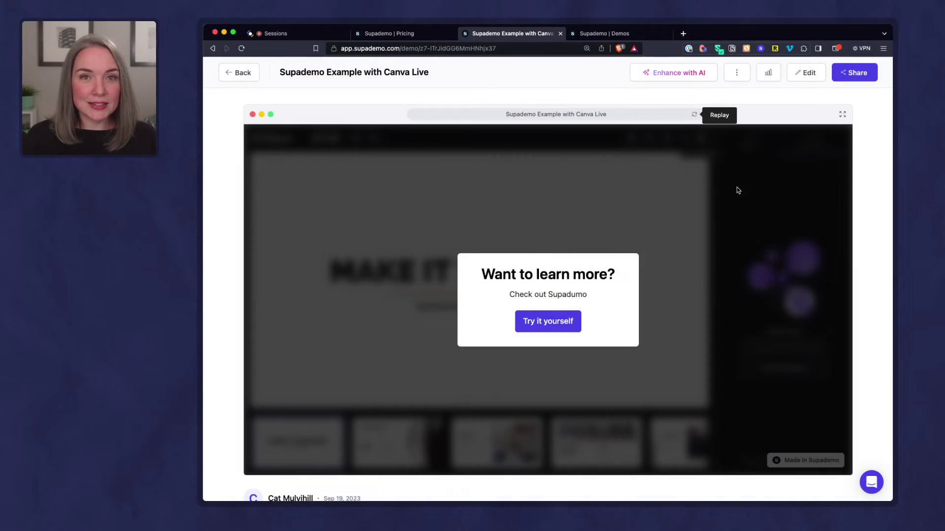
Switch to the Sessions tab showing the Demo Session video call
click(295, 33)
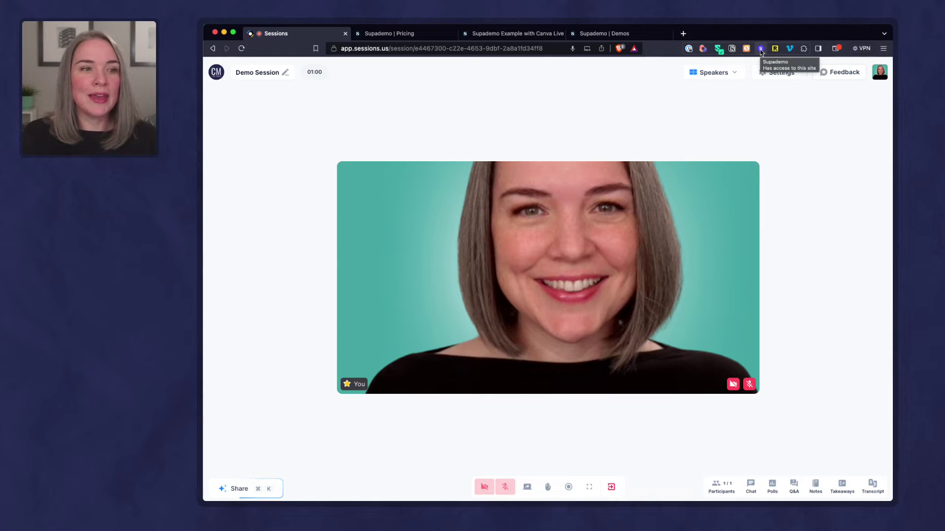
Start a new Supademo recording that shares the Record Supademo window
click(761, 49)
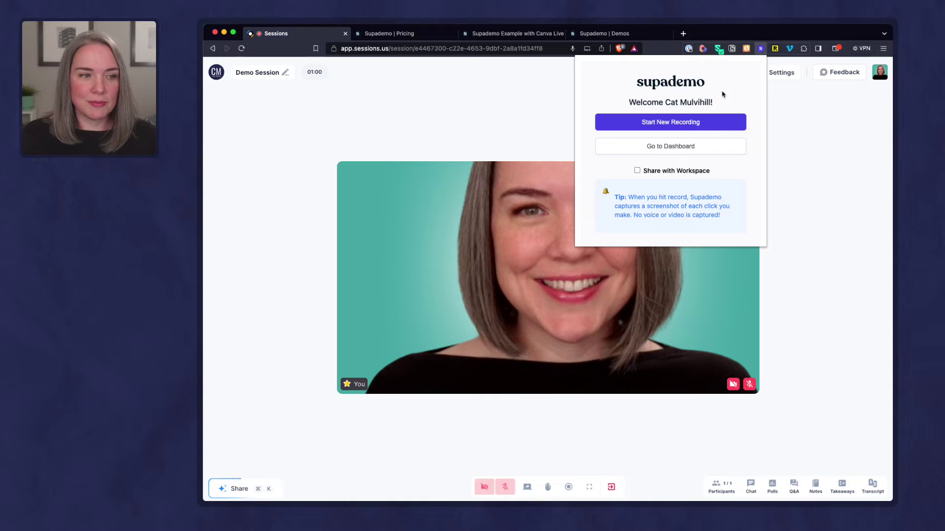
click(699, 123)
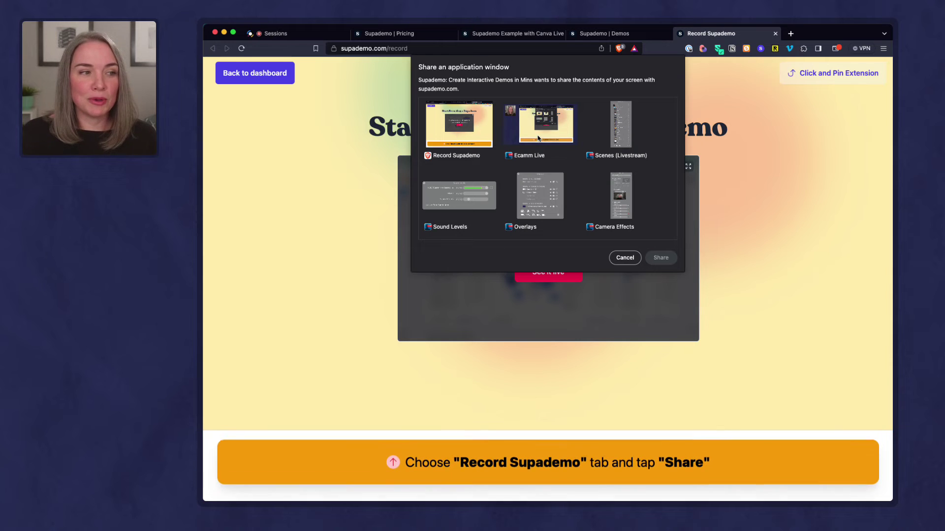
scroll(566, 162, down, 3)
scroll(589, 156, up, 3)
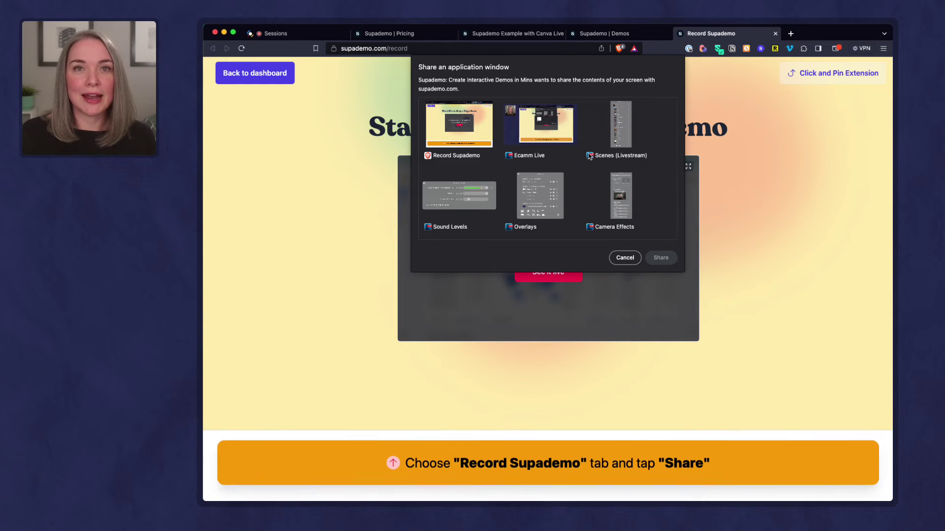
click(475, 136)
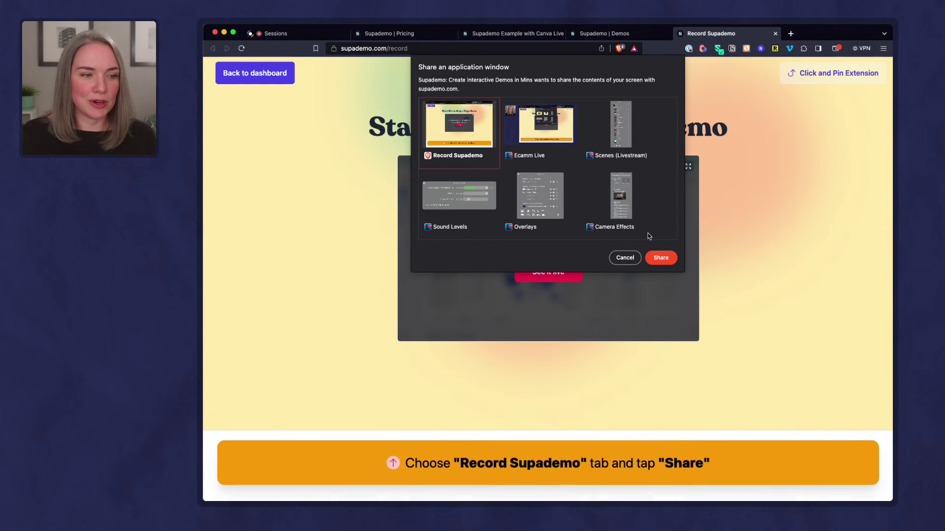
click(661, 257)
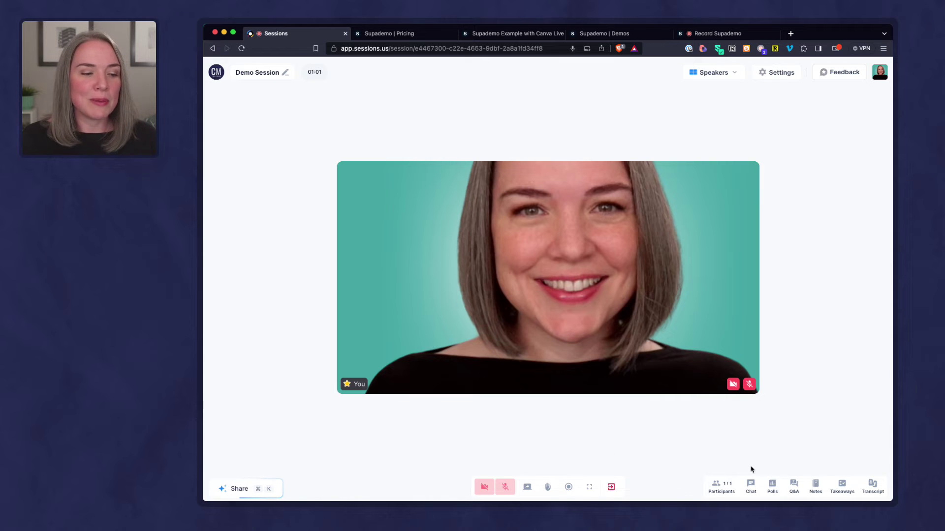
click(750, 487)
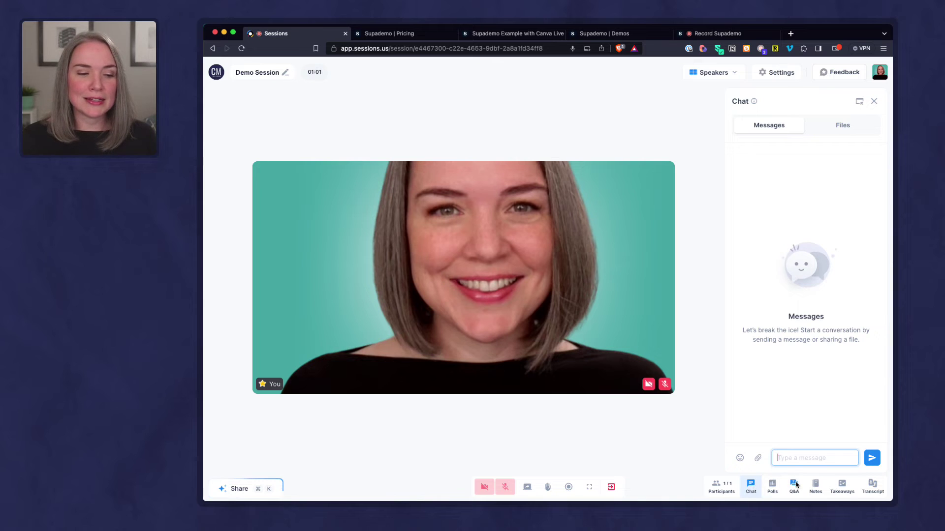
click(794, 486)
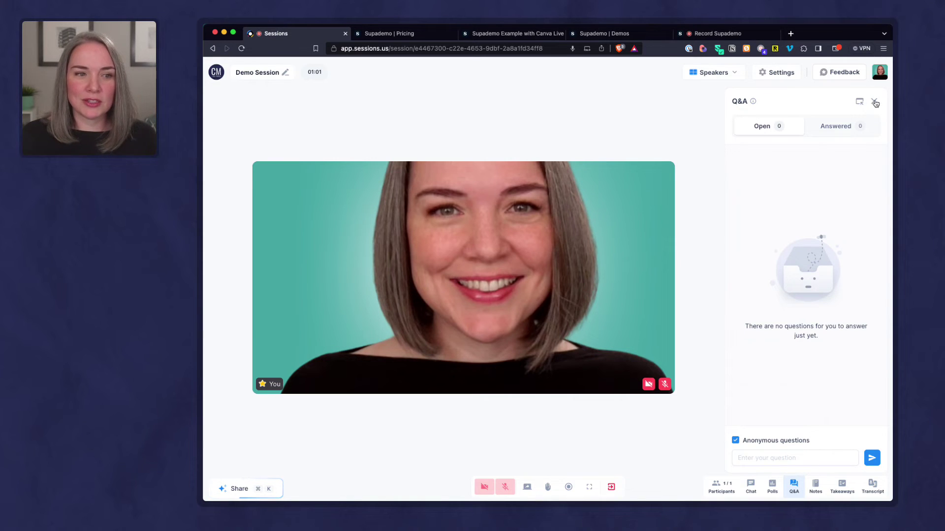
click(874, 102)
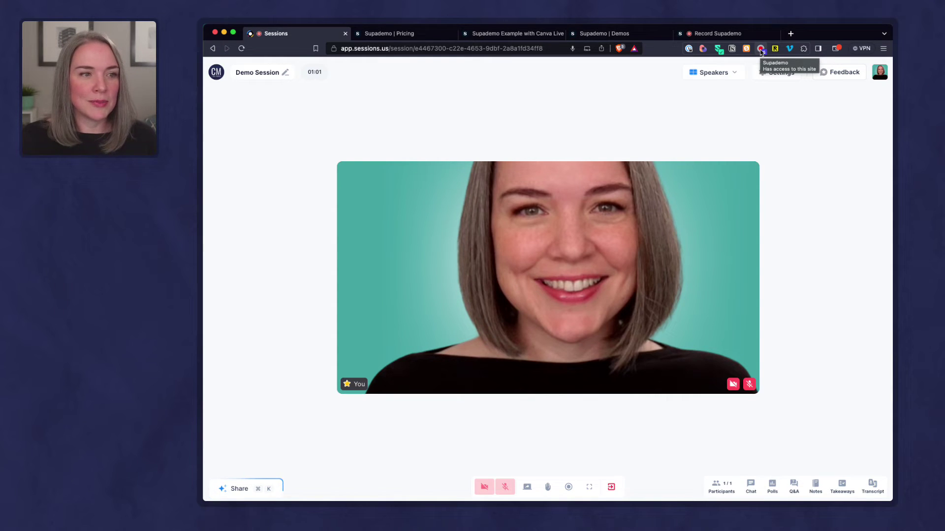
Stop the Supademo recording so the Sessions Demo is created
click(761, 49)
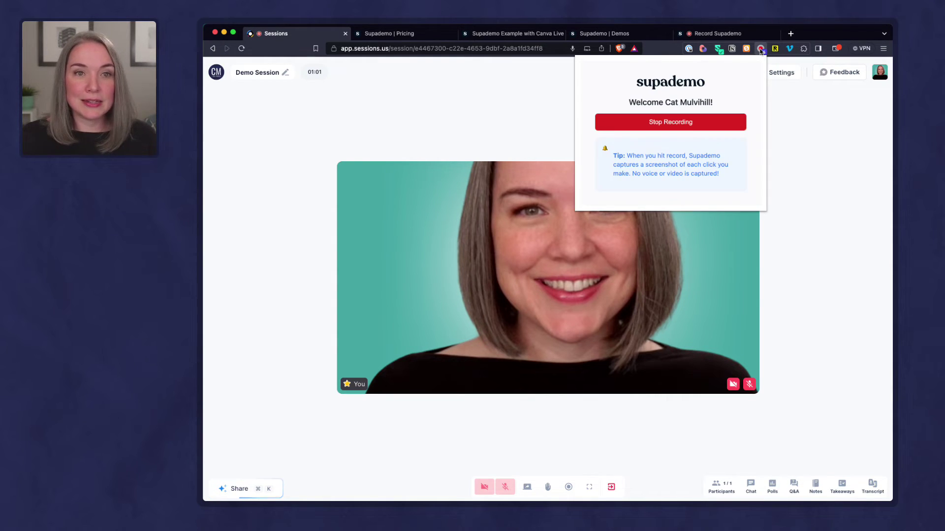
click(694, 126)
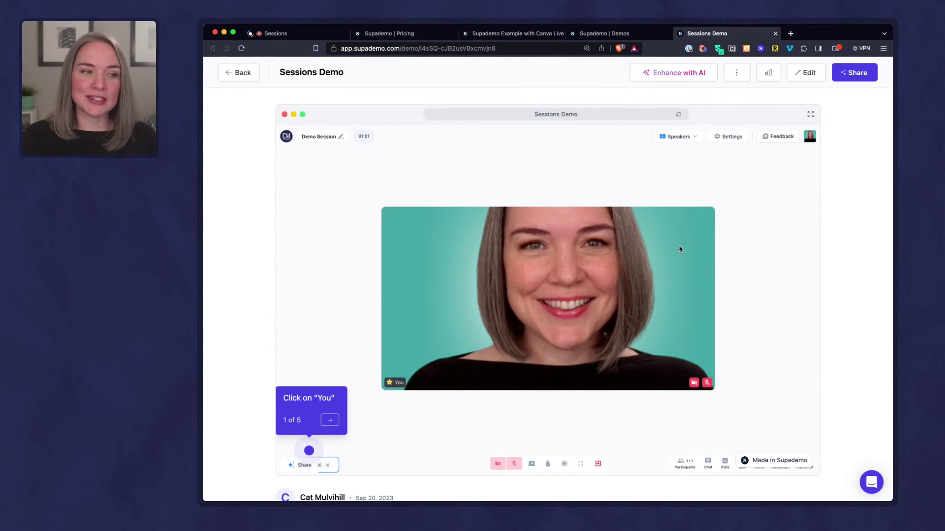
In the editor, set step 1's hotspot text to 'Click to open/hide agenda' with a Top tooltip
click(806, 74)
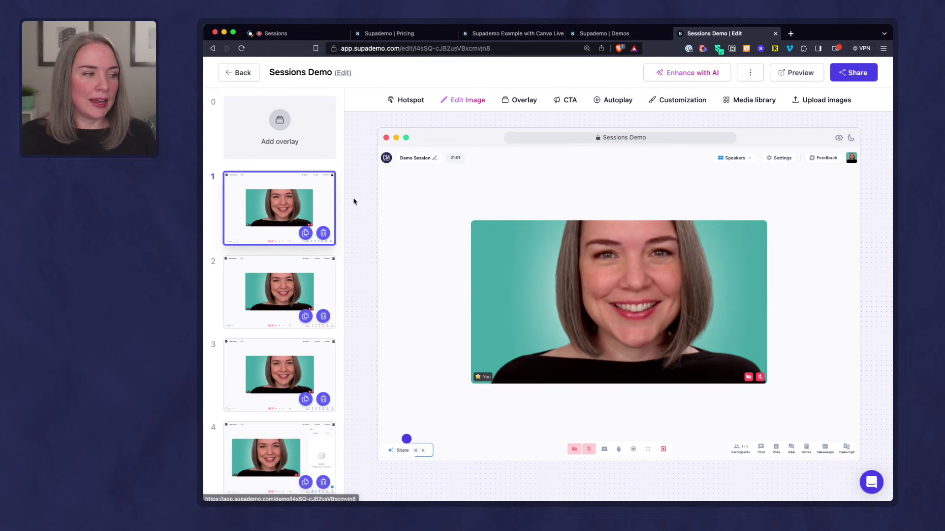
scroll(276, 125, down, 4)
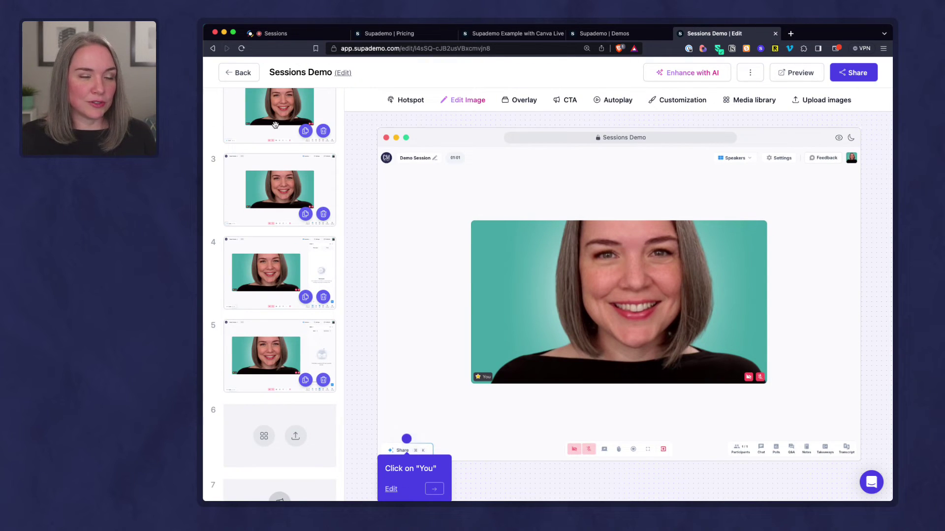
scroll(276, 125, up, 4)
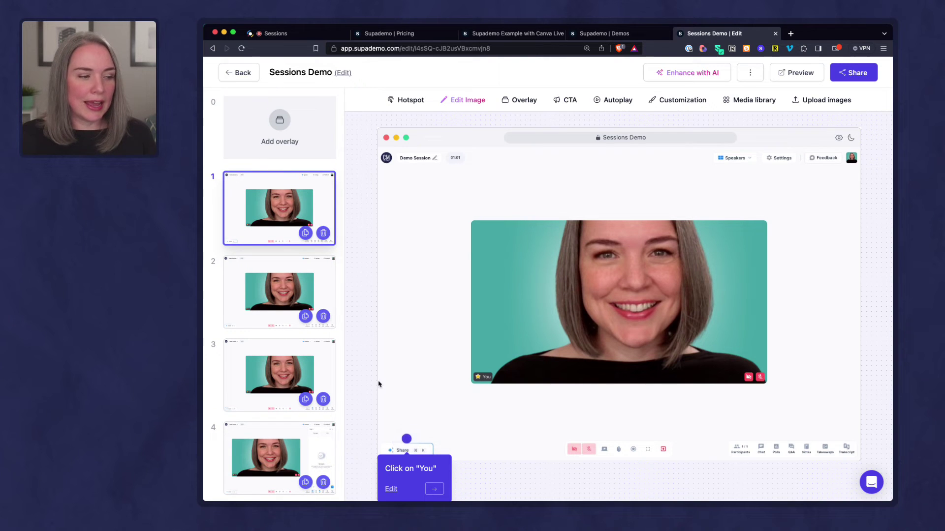
click(413, 471)
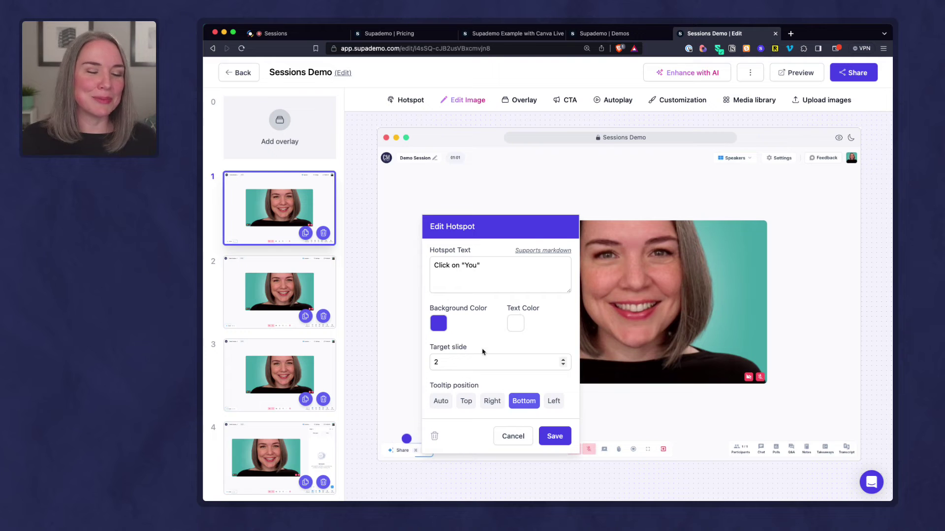
drag(505, 263, 423, 258)
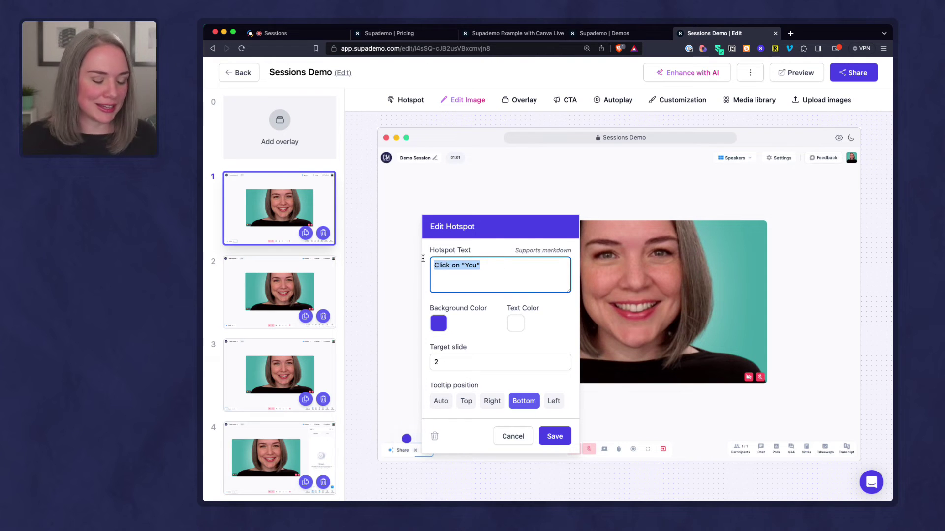
text(Cl)
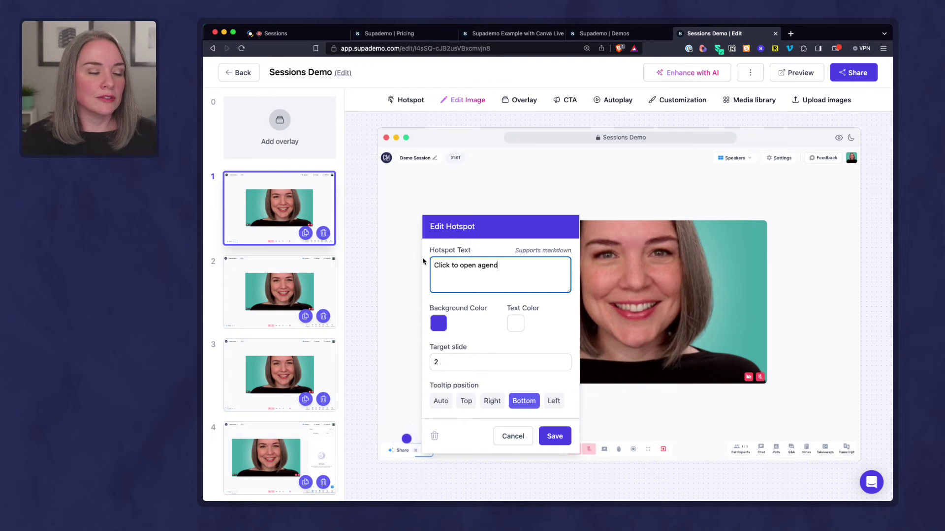
click(476, 265)
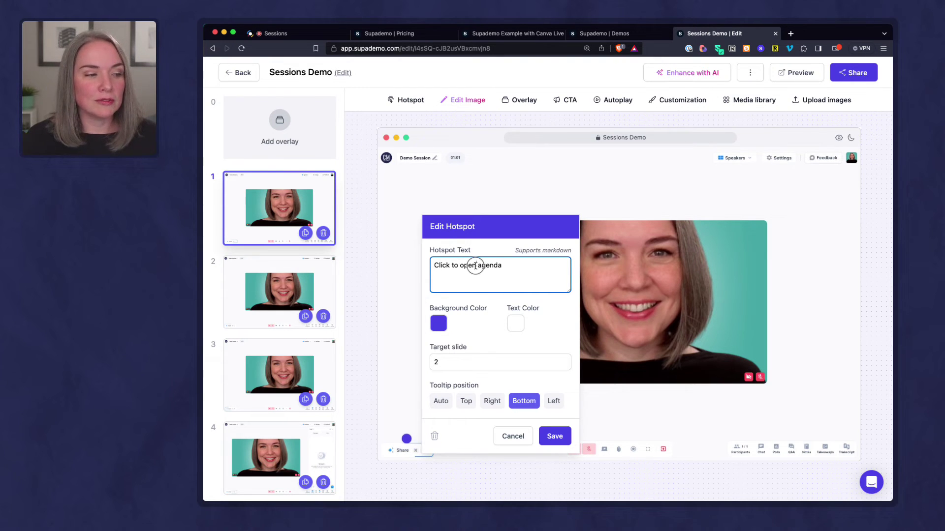
text(/hide)
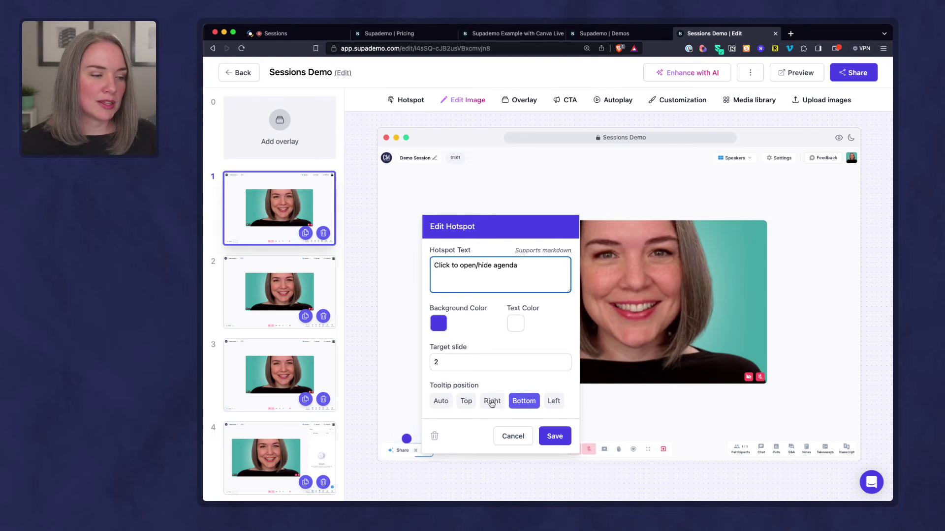
click(469, 402)
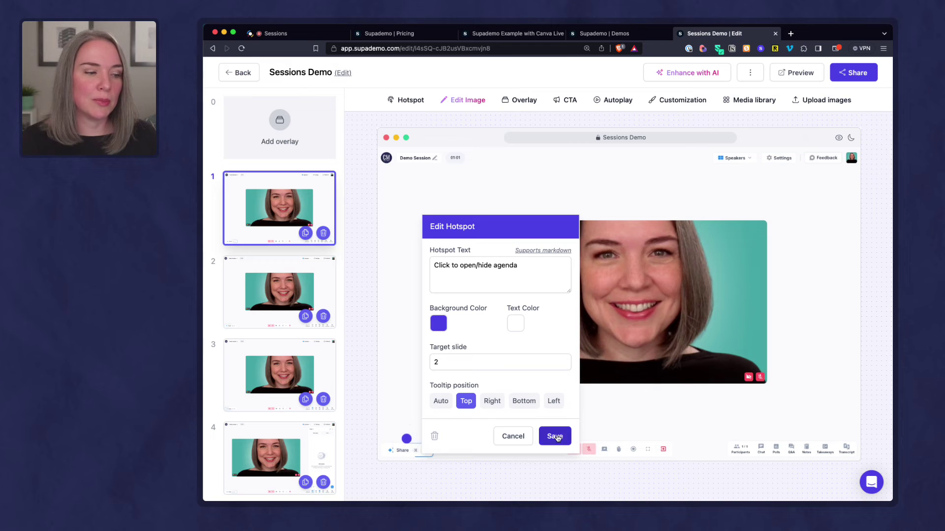
click(553, 436)
click(407, 439)
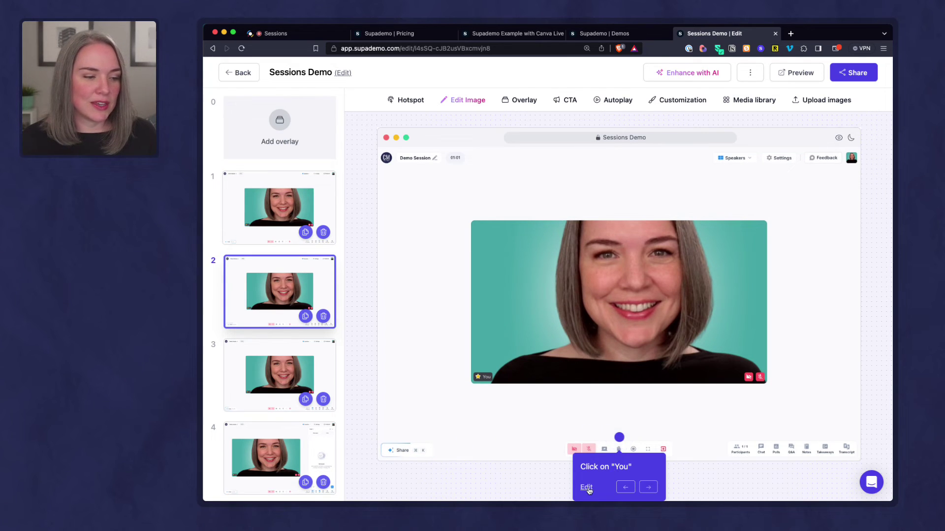
Set step 2's hotspot text to 'Access meeting controls' with its tooltip on Top
click(619, 437)
drag(512, 278, 439, 262)
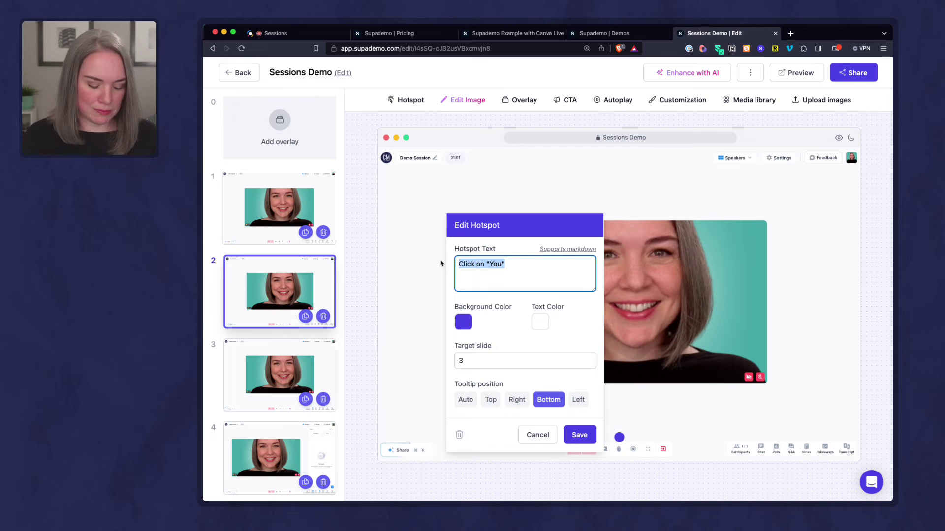
text(Access meeting)
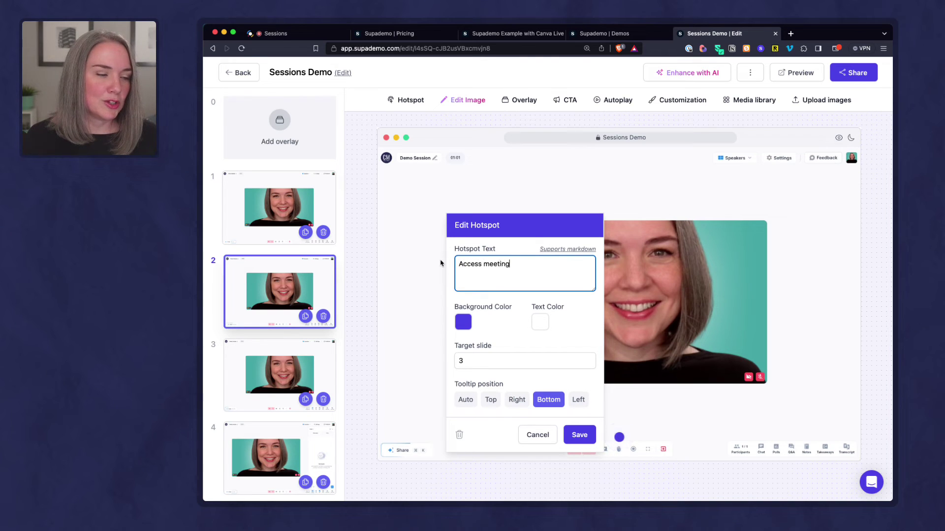
text( controls)
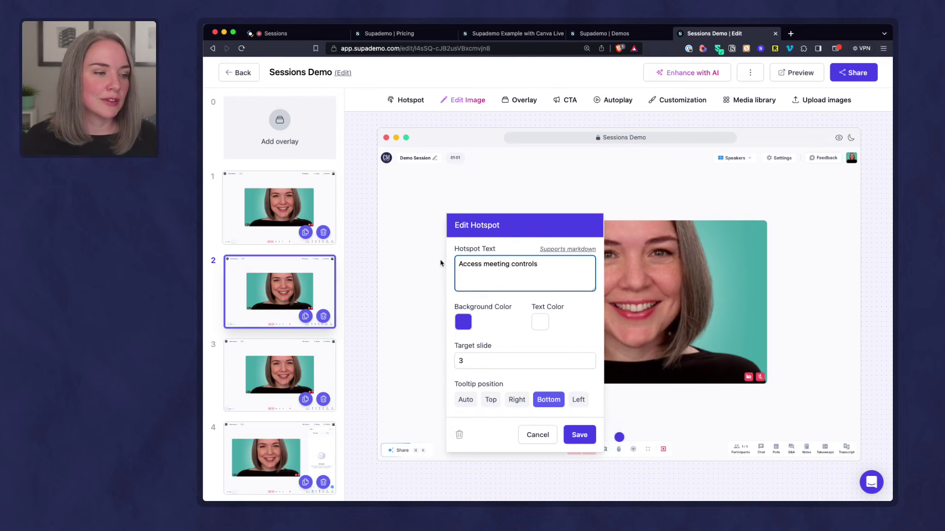
click(491, 400)
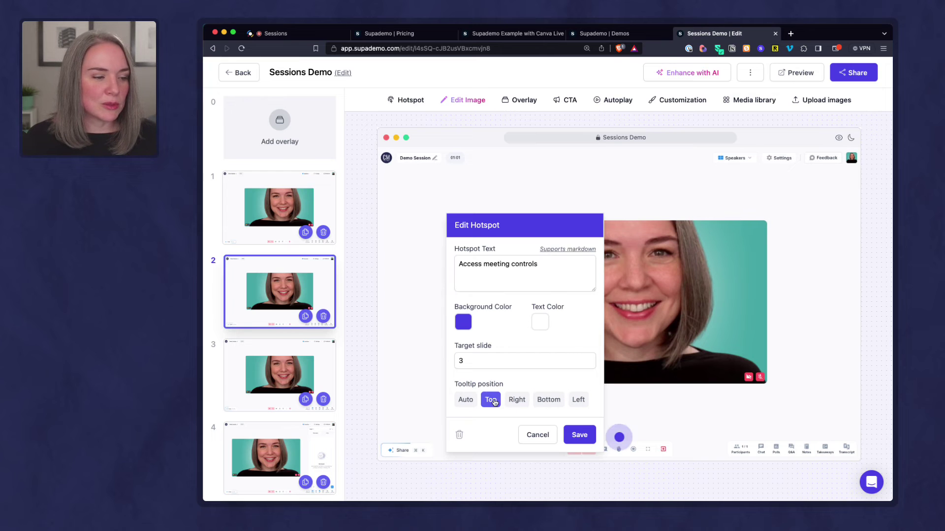
click(580, 435)
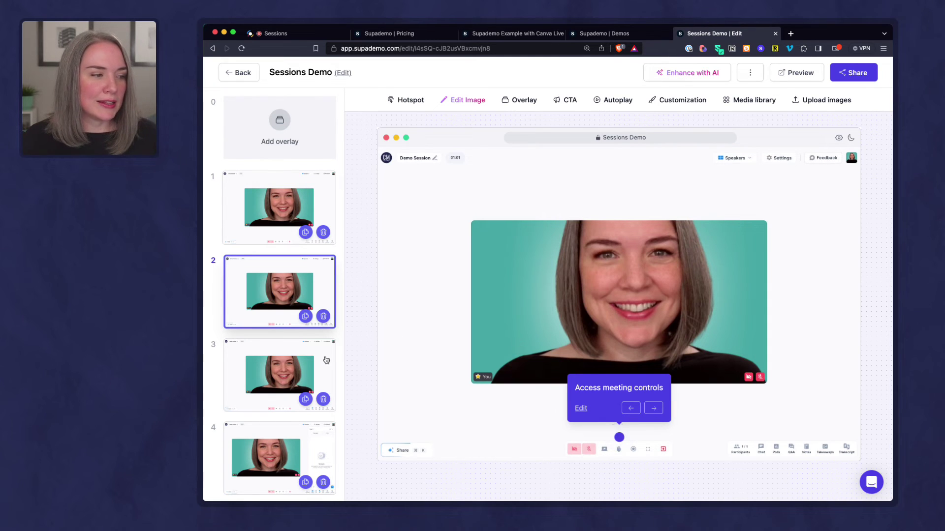
click(653, 408)
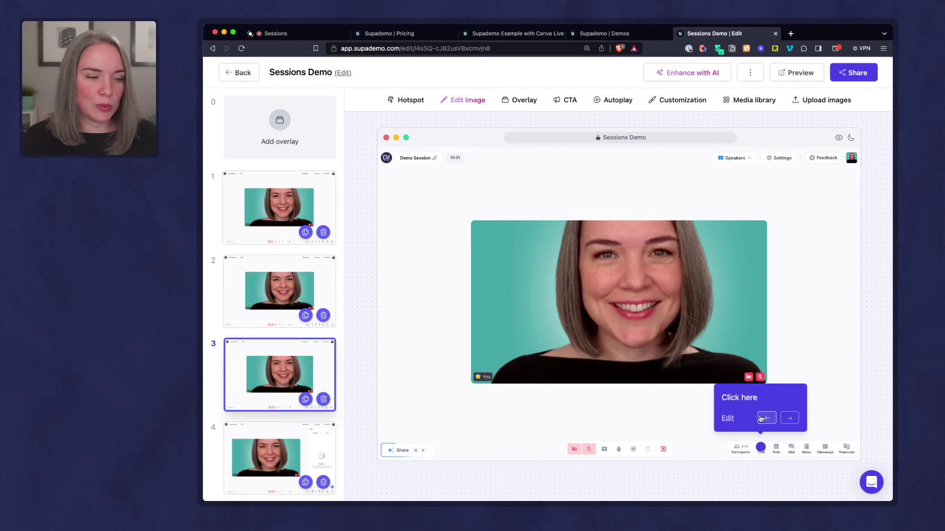
Set step 3's hotspot text to 'Open Chat' with its tooltip on the Right
click(731, 423)
drag(654, 287, 585, 273)
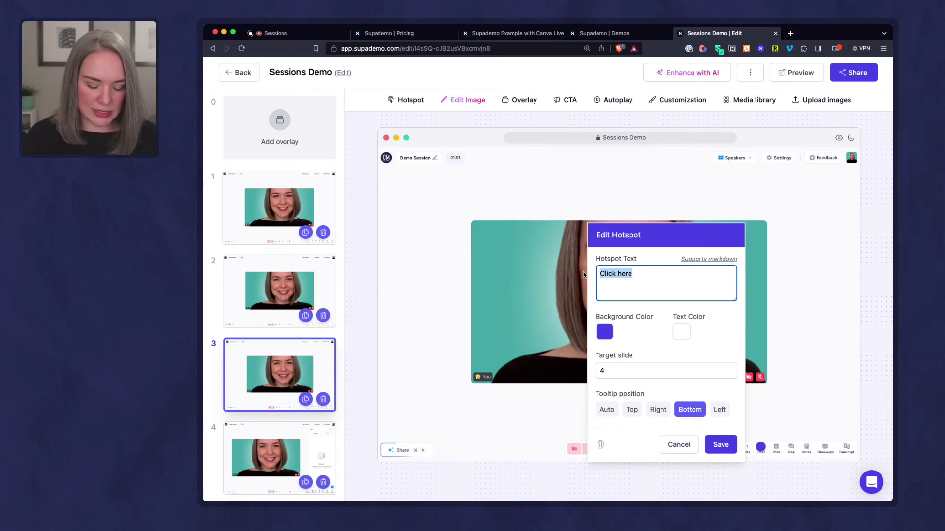
text(Open Chat)
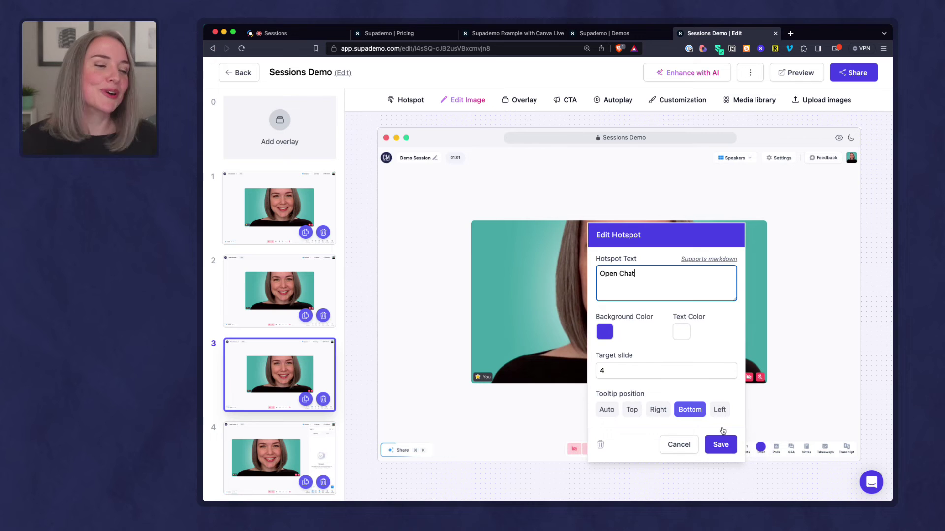
click(658, 410)
click(721, 446)
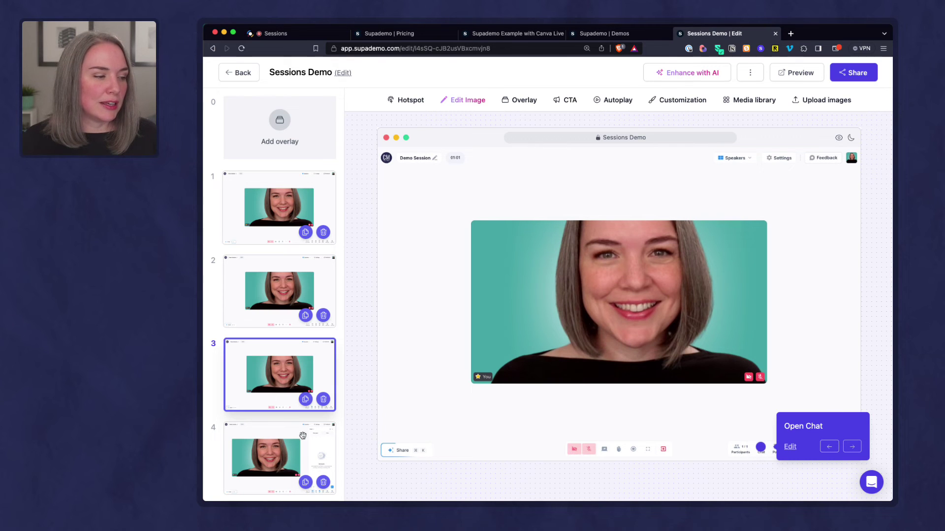
Change step 4's hotspot text to 'Open Q&A' and save it
click(761, 447)
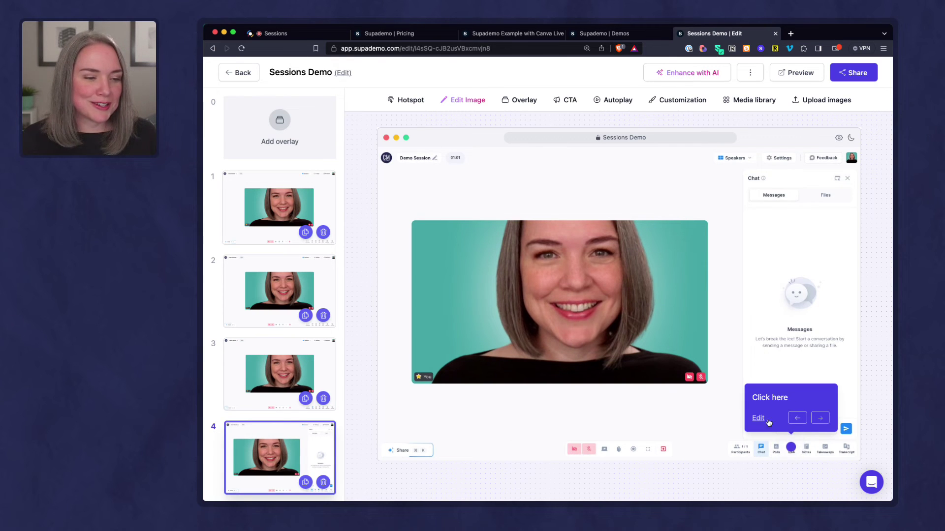
click(763, 422)
drag(666, 274, 630, 274)
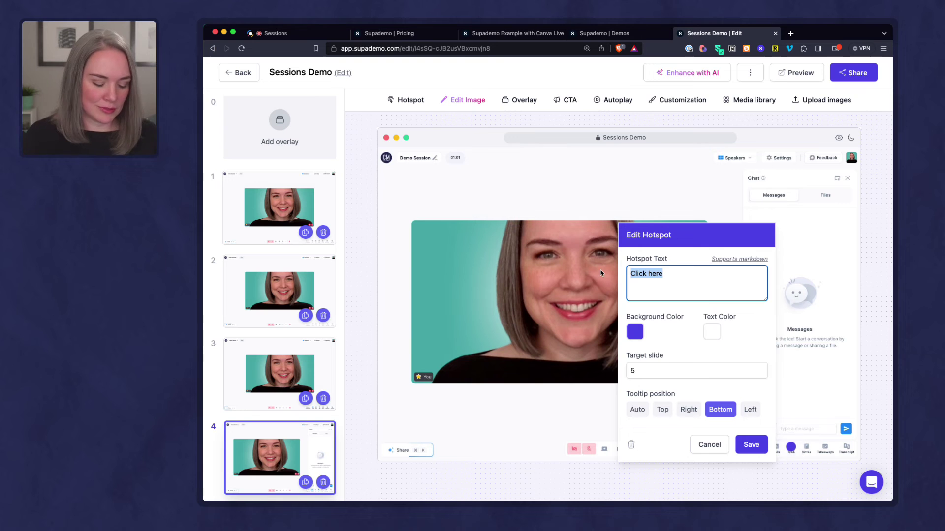
text(Open Q&A)
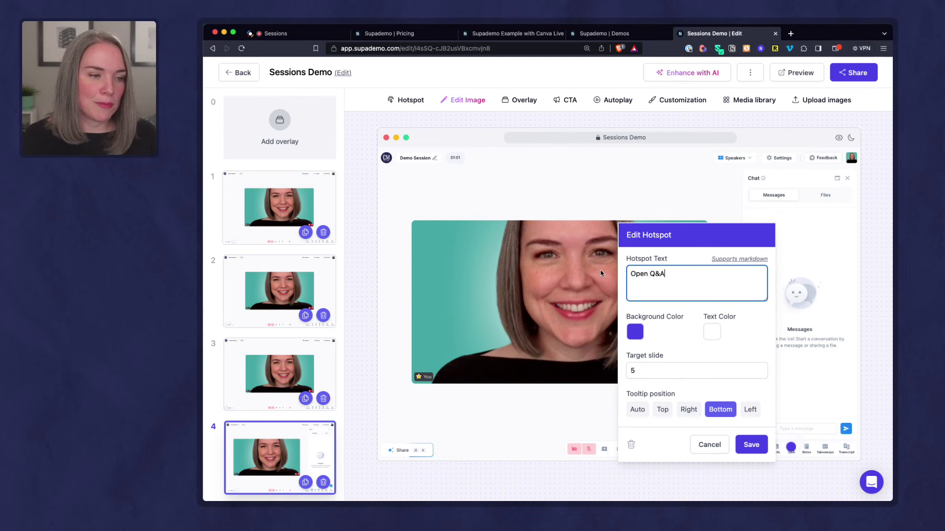
click(751, 445)
Set step 5's hotspot text to 'Close sidebar' with its tooltip on the Left
click(791, 446)
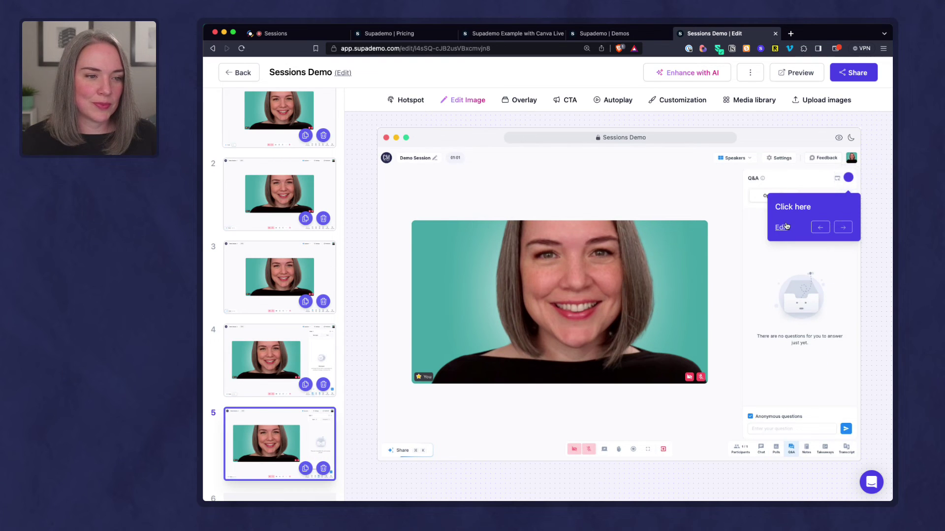
click(786, 228)
click(742, 221)
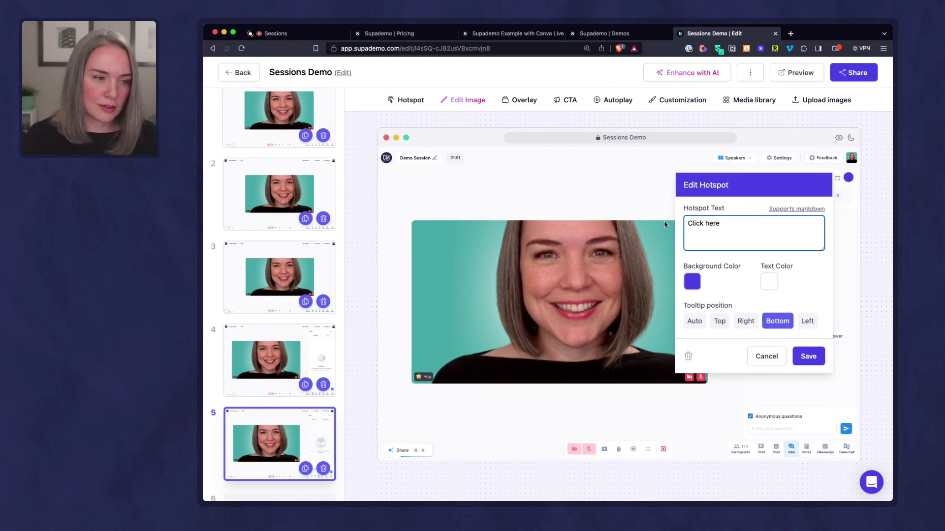
drag(721, 224, 687, 223)
text(Close si)
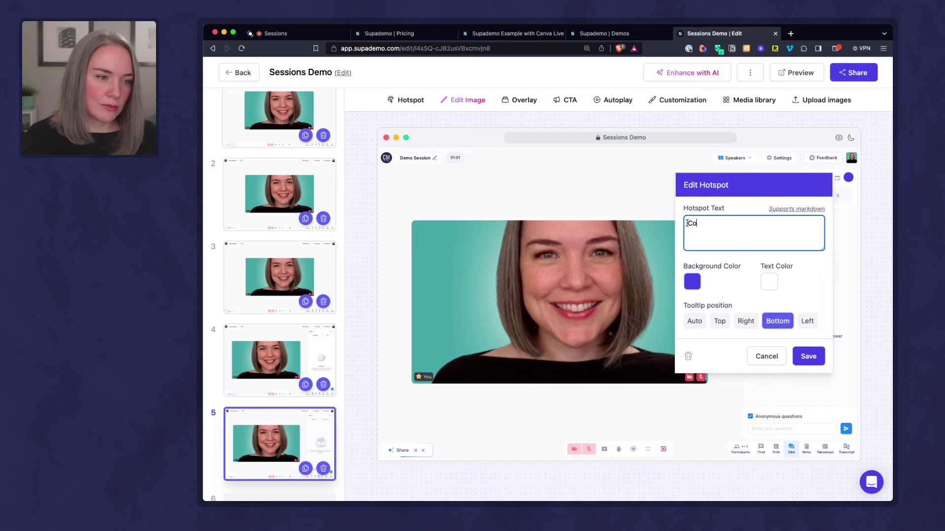
text(debar)
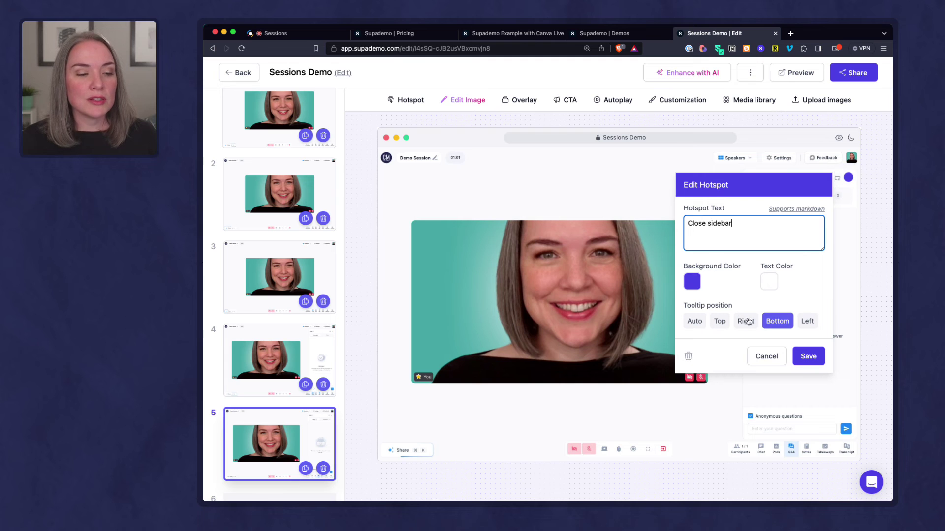
click(807, 320)
click(809, 358)
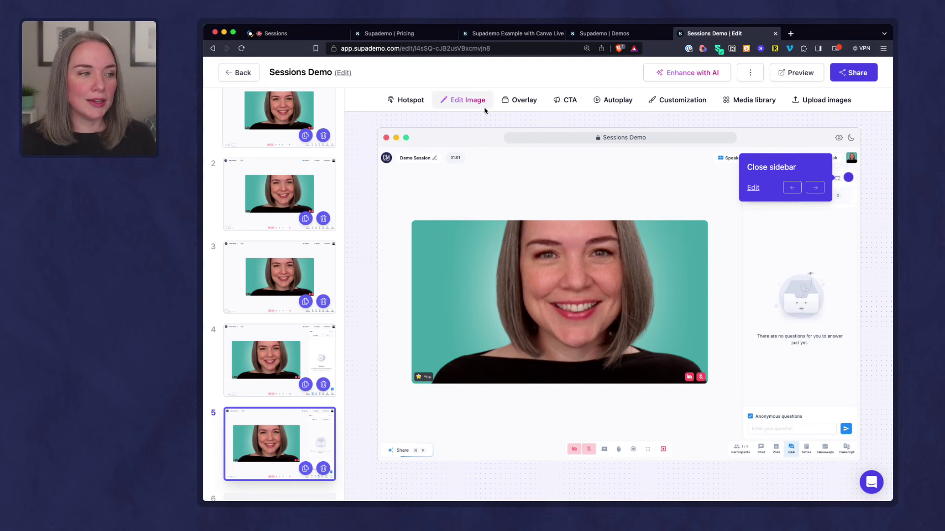
Redact the Demo Session title in slide 5's screenshot using the Redact tool
click(468, 104)
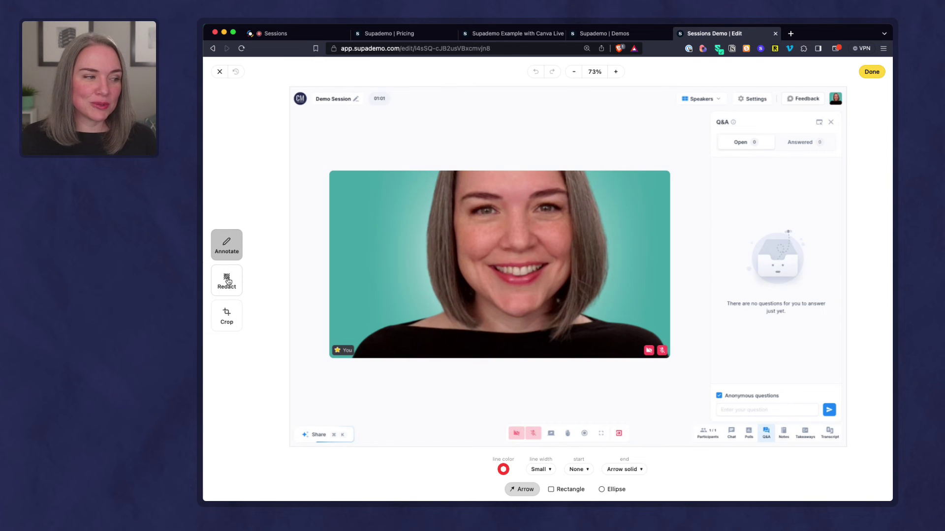
click(227, 279)
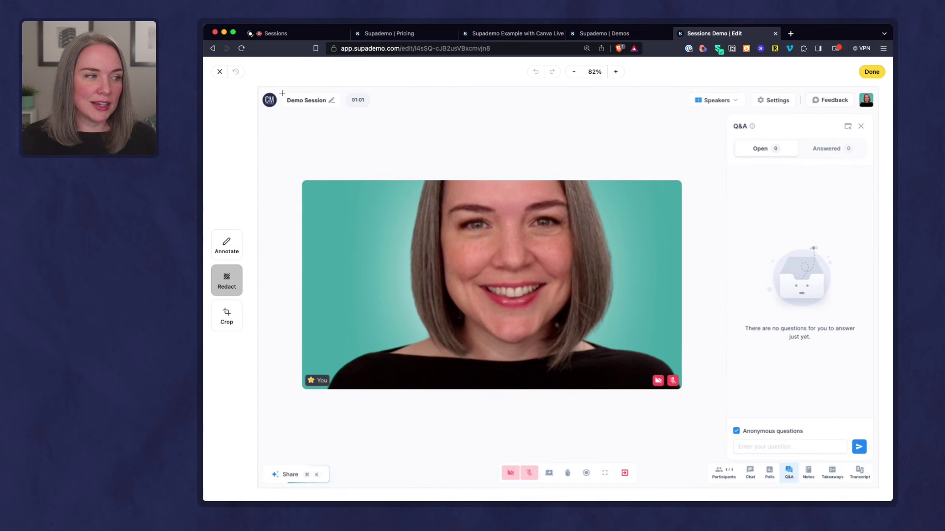
drag(282, 93, 347, 105)
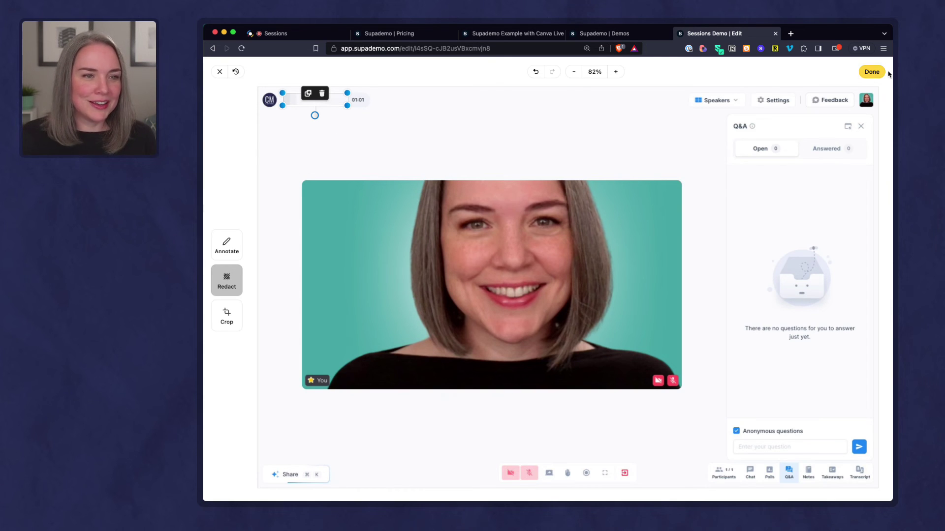
Apply the blur over slide 5's Demo Session title and save 80% hotspot transparency
click(872, 72)
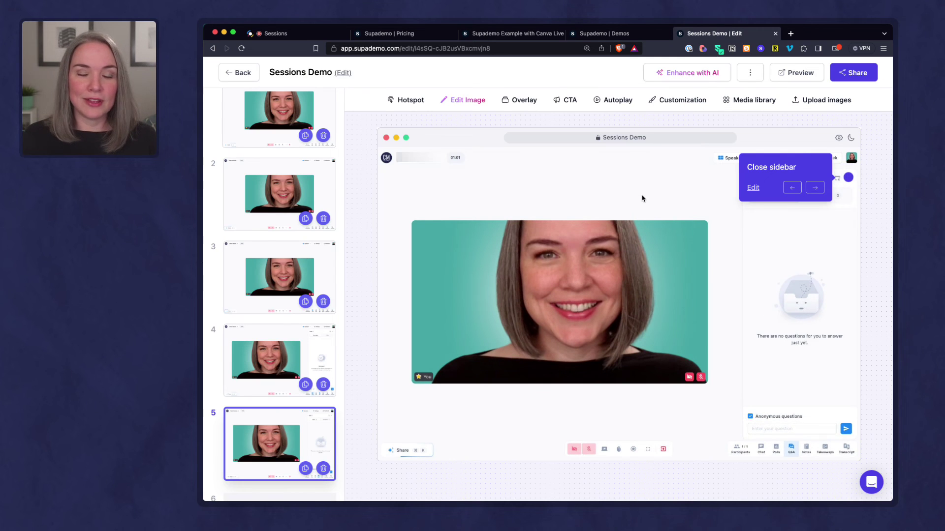
scroll(291, 190, up, 3)
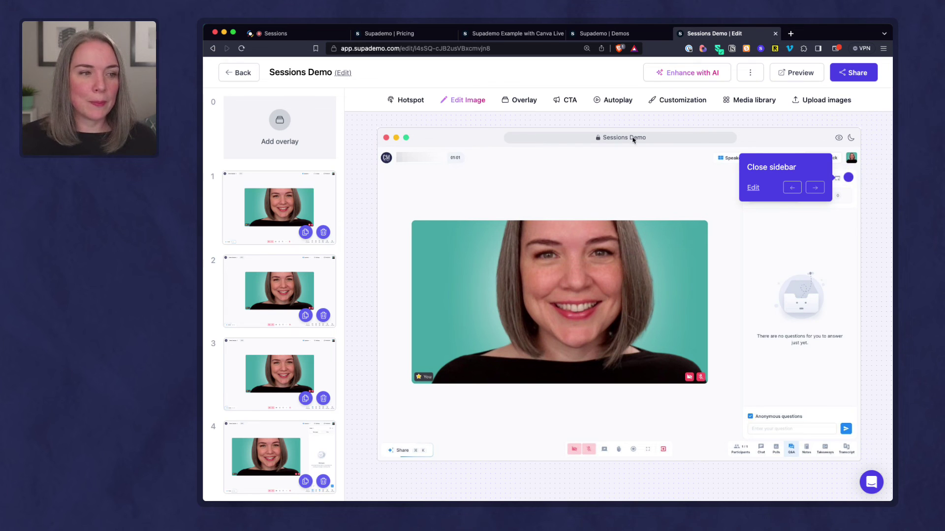
click(666, 102)
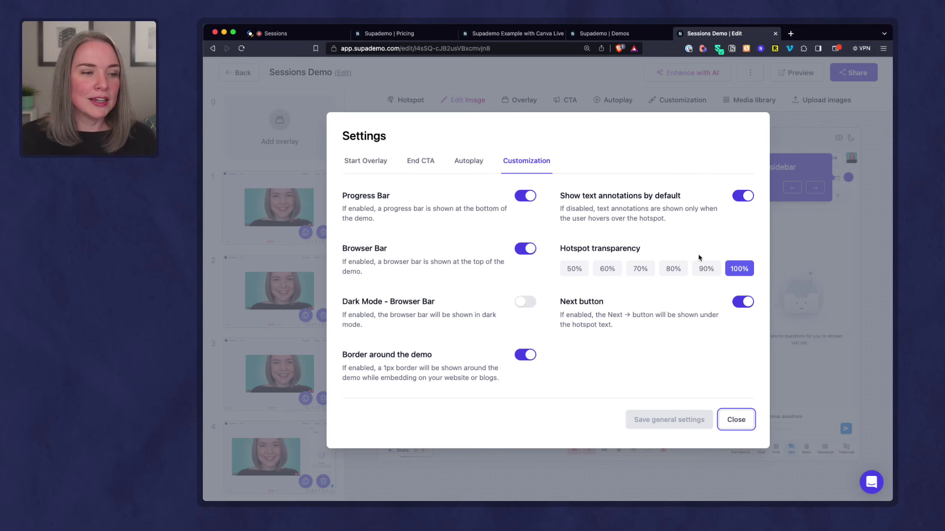
click(670, 271)
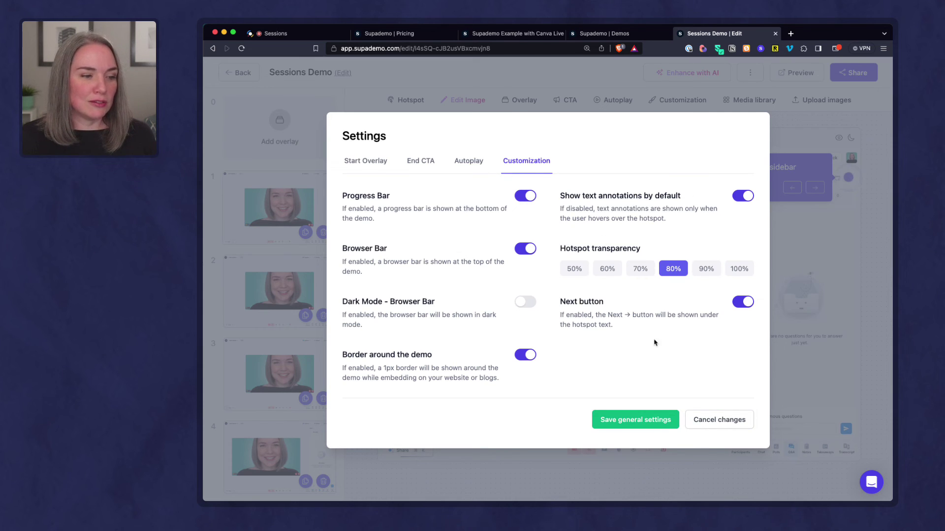
click(655, 425)
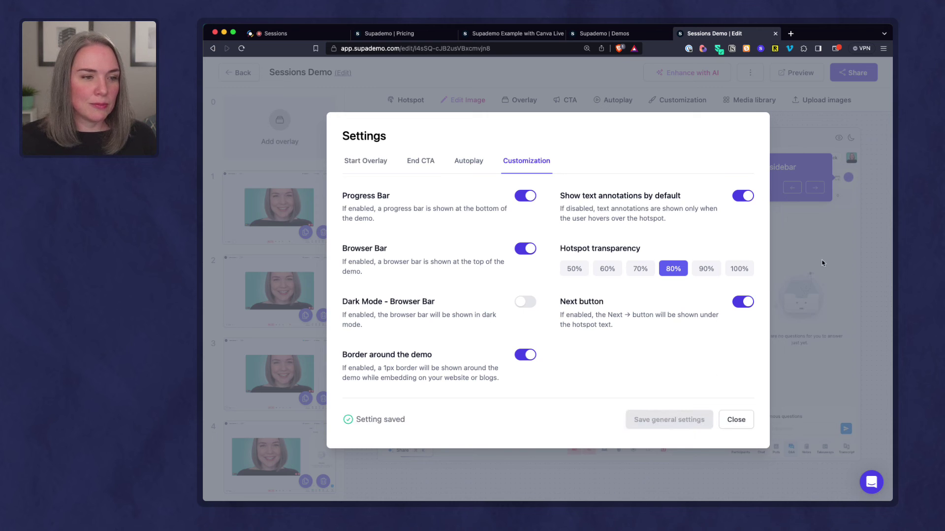
click(736, 418)
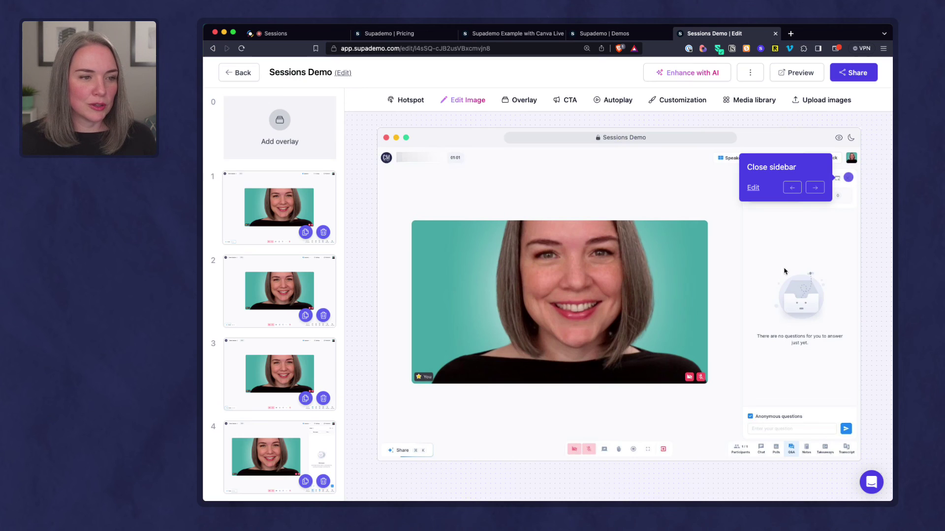
Give the Close sidebar hotspot a purple 9900EF background and apply it to all hotspots
click(786, 169)
click(692, 282)
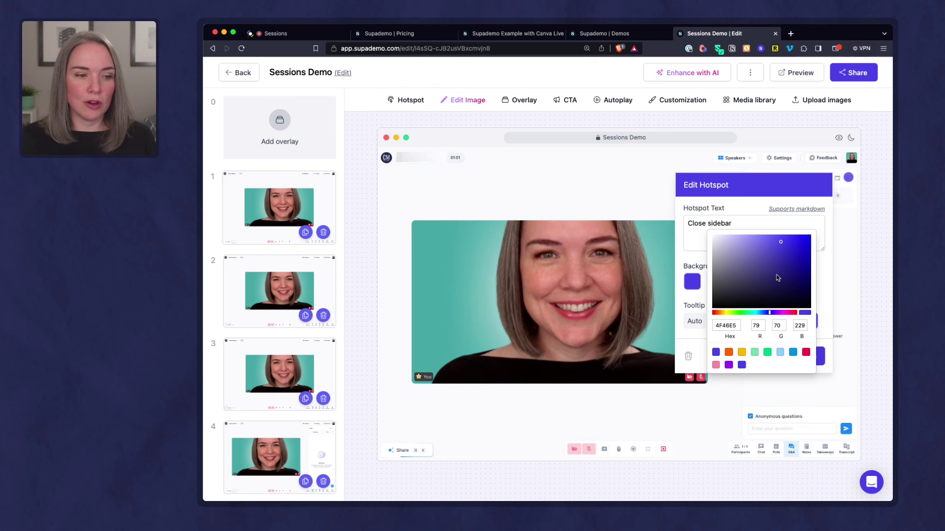
click(742, 365)
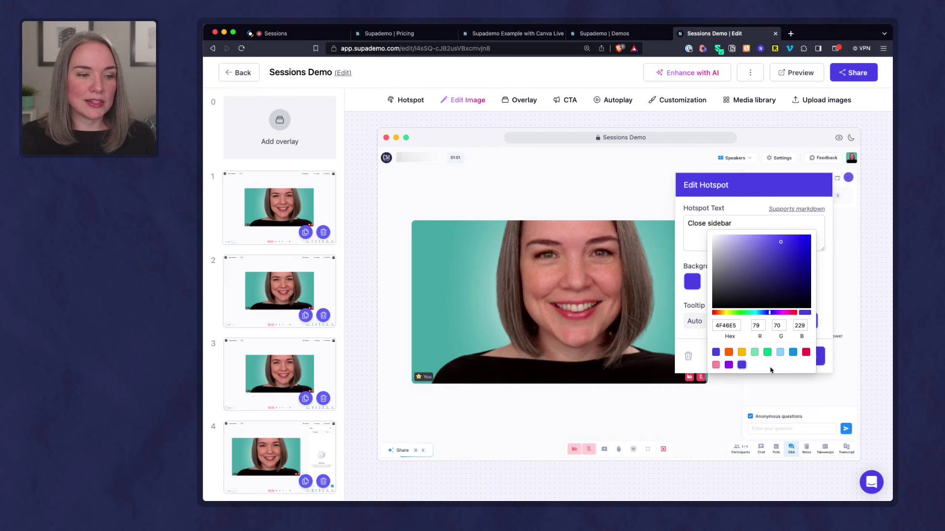
click(729, 366)
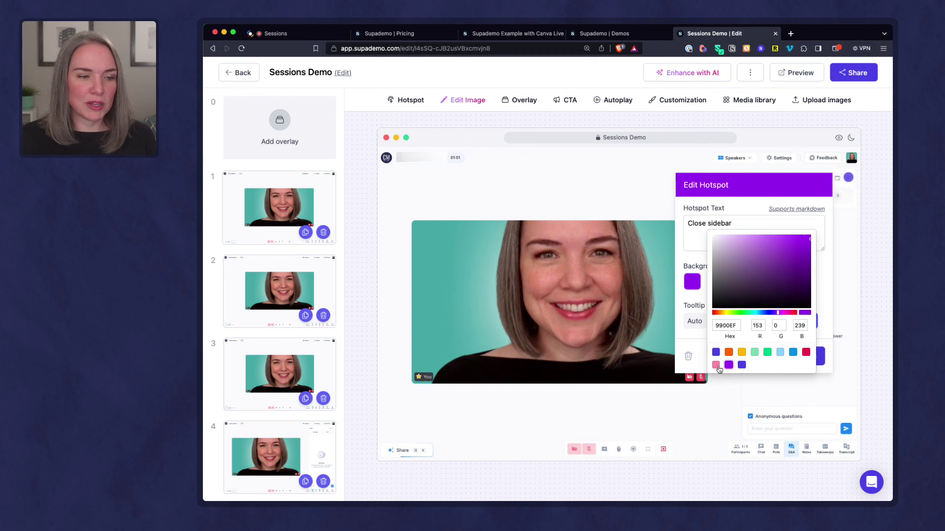
click(698, 348)
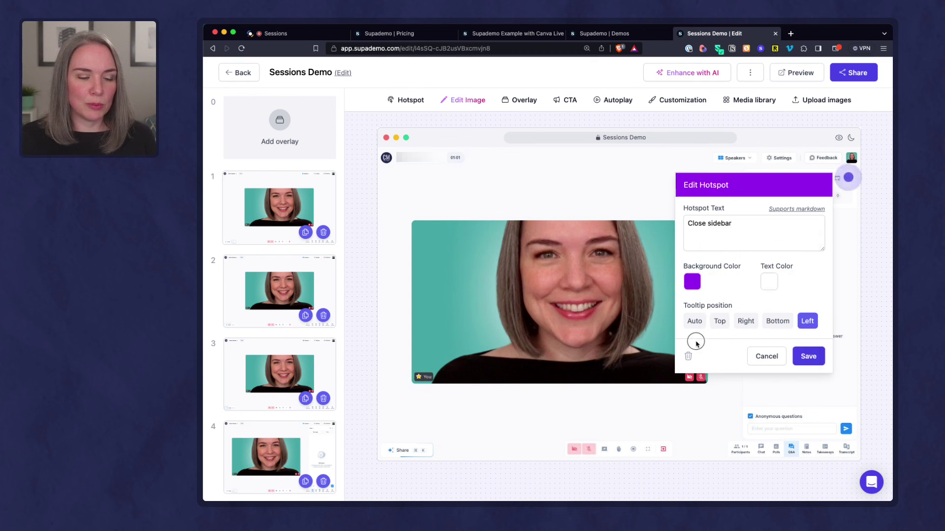
click(808, 356)
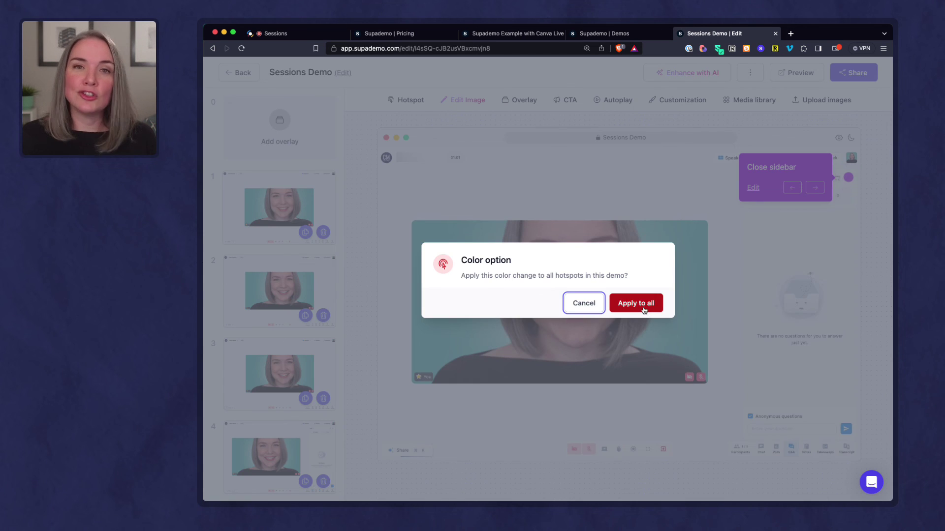
click(636, 303)
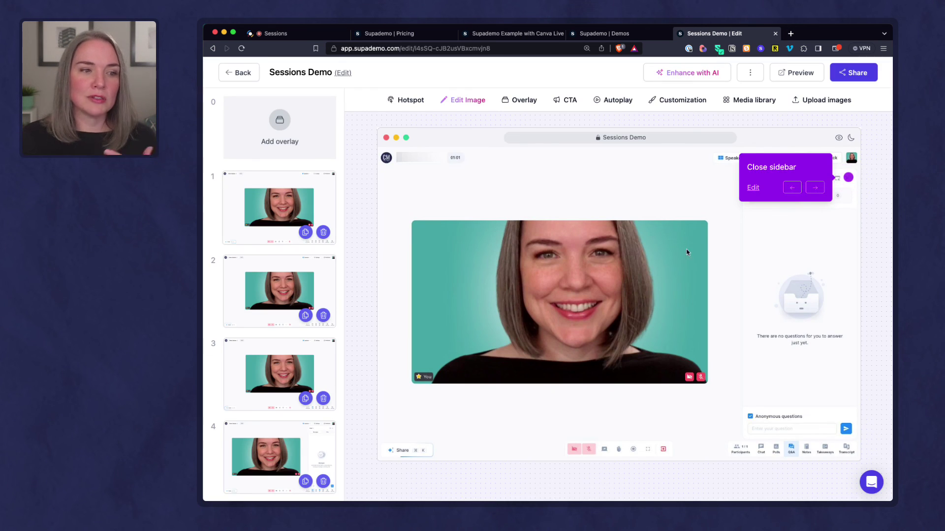
click(852, 73)
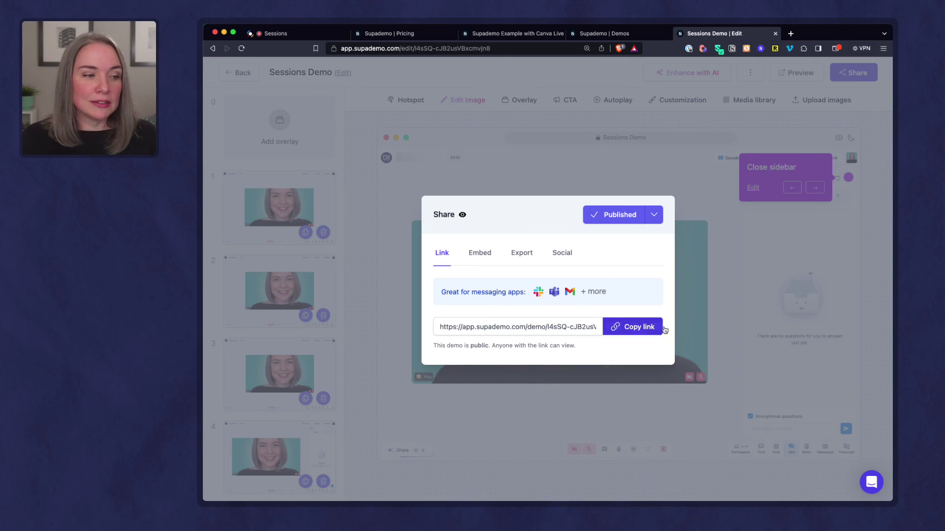
click(473, 253)
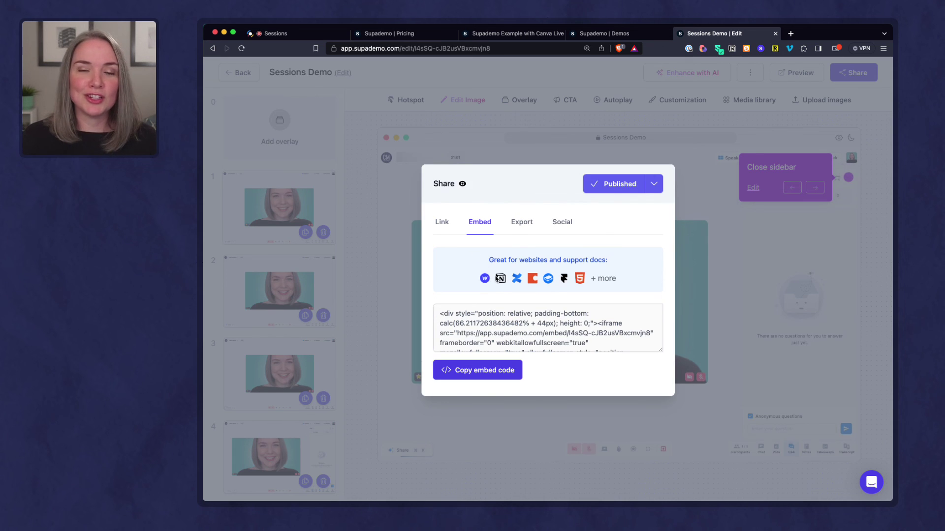
click(519, 223)
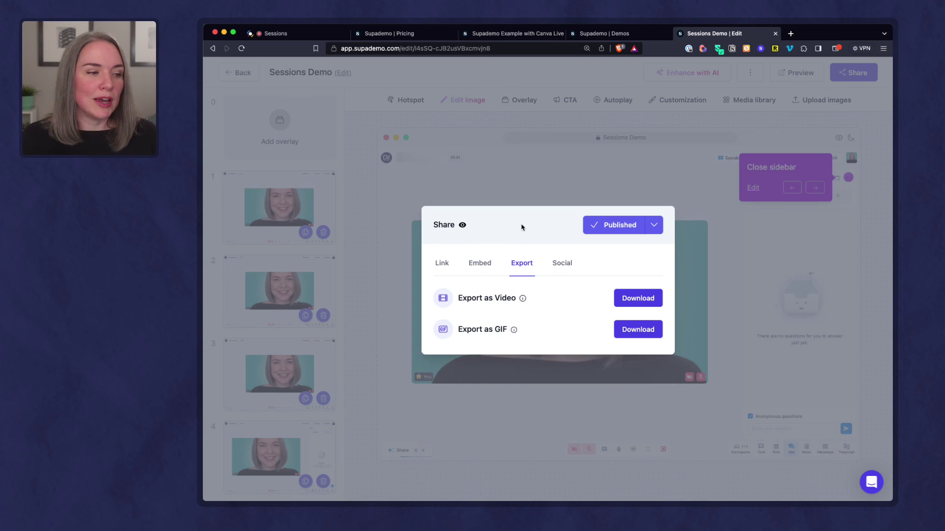
click(564, 264)
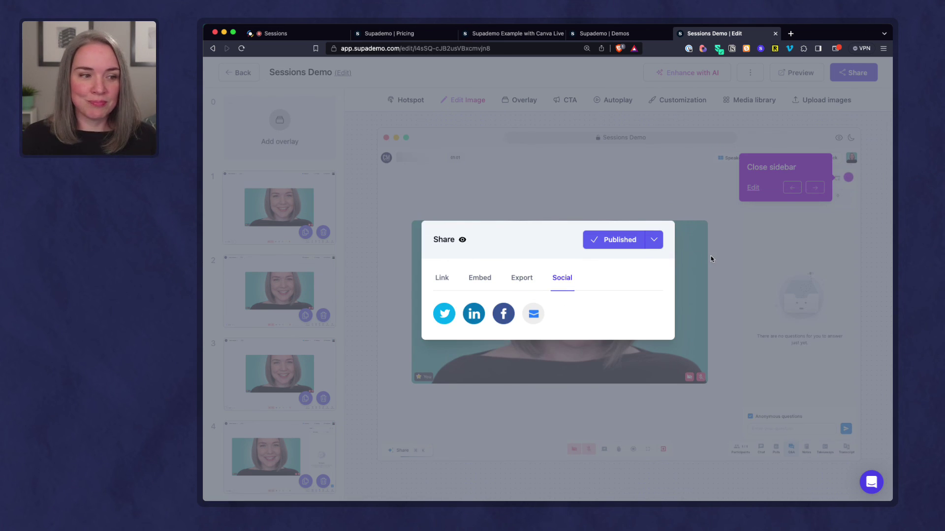
click(711, 259)
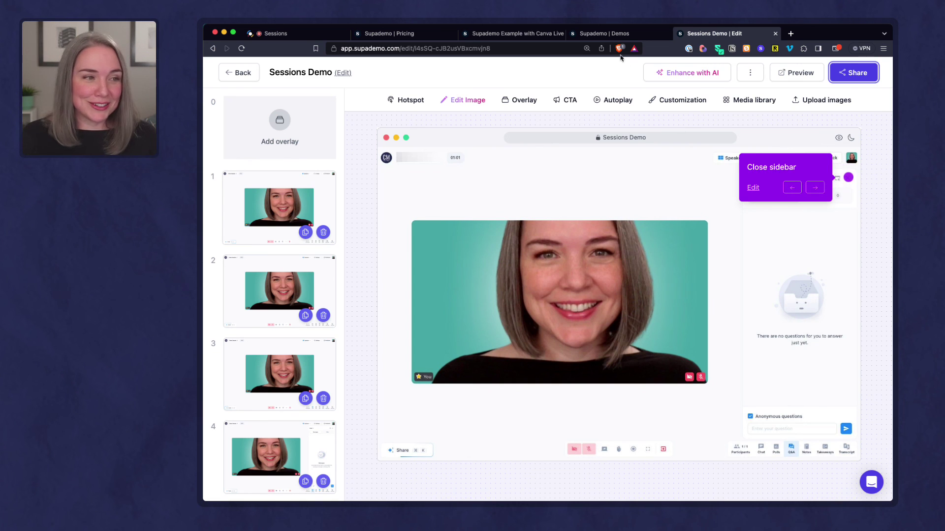
Go to the Supademo Demos tab and open the Notion for Grad Students folder
click(604, 36)
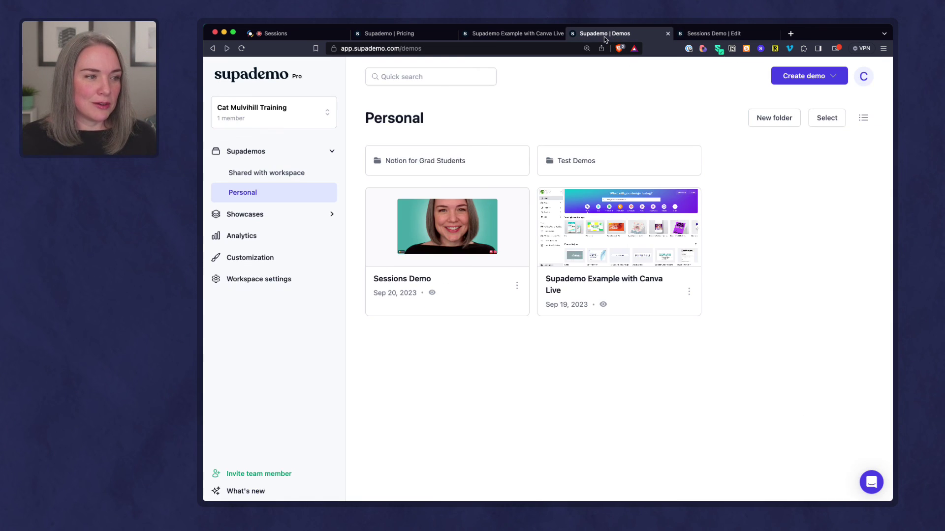
click(434, 162)
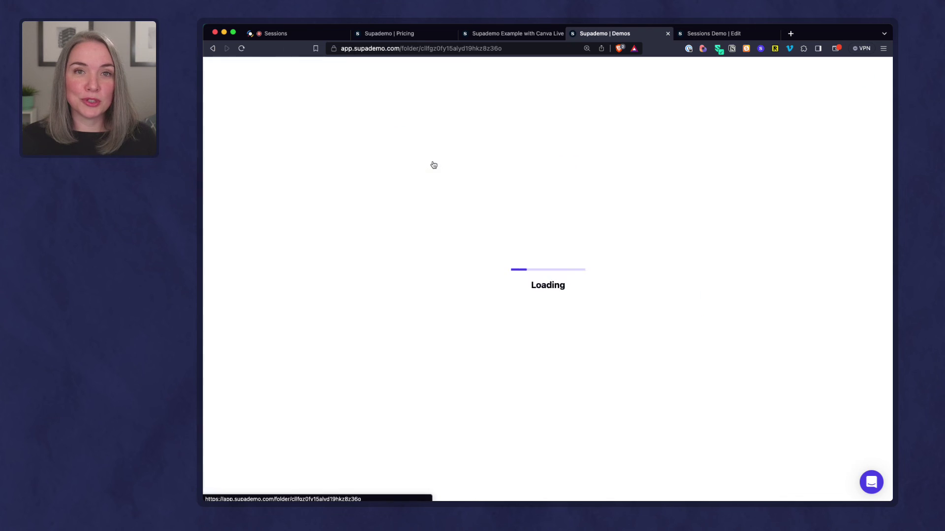